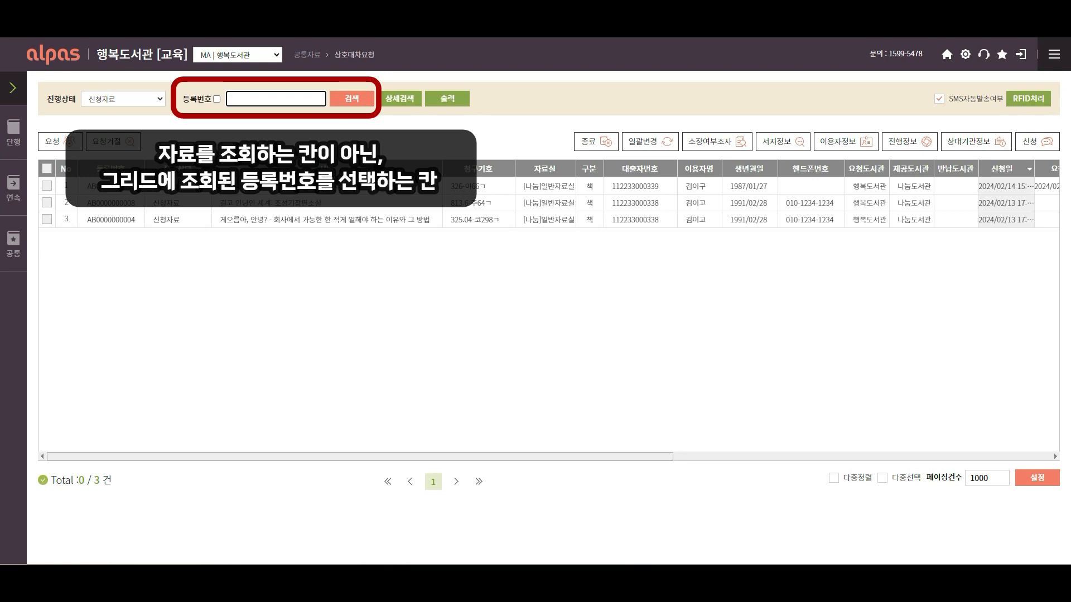
text(AB0000000004)
key(Return)
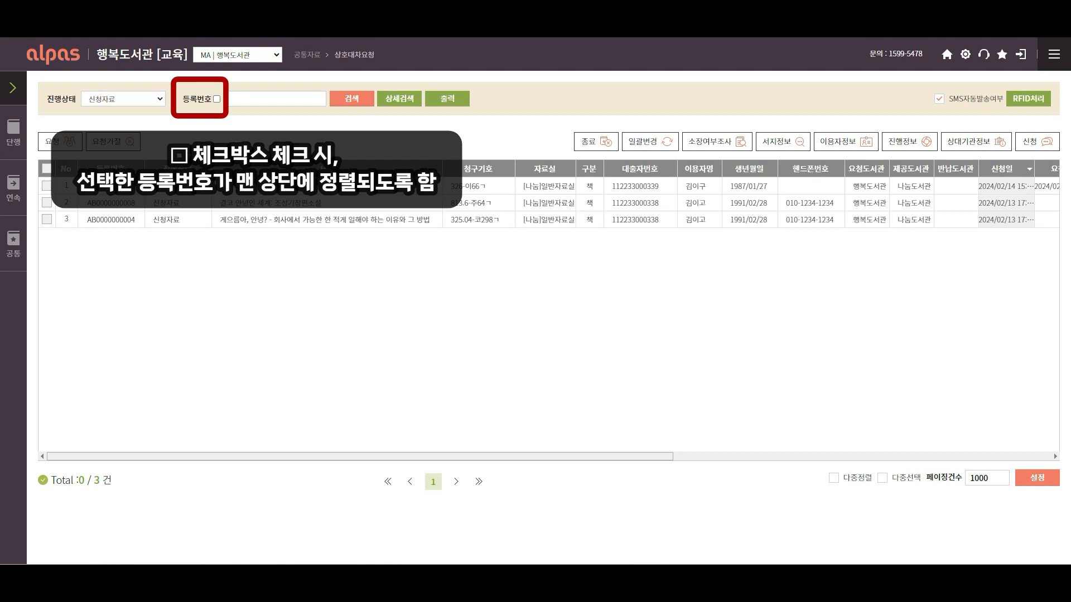
click(217, 99)
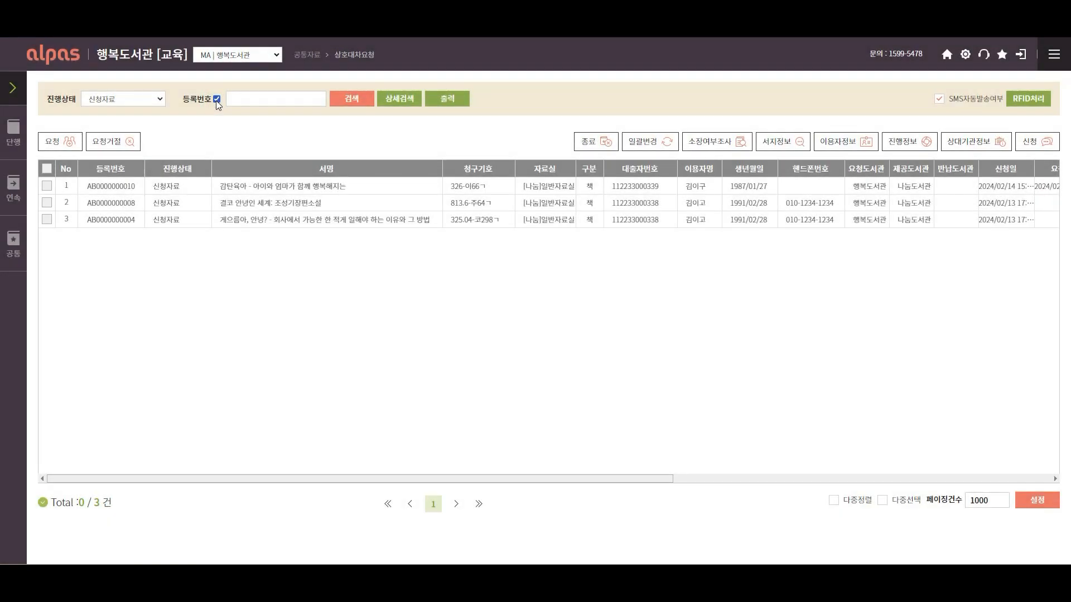
click(293, 101)
key(ctrl+v)
key(Return)
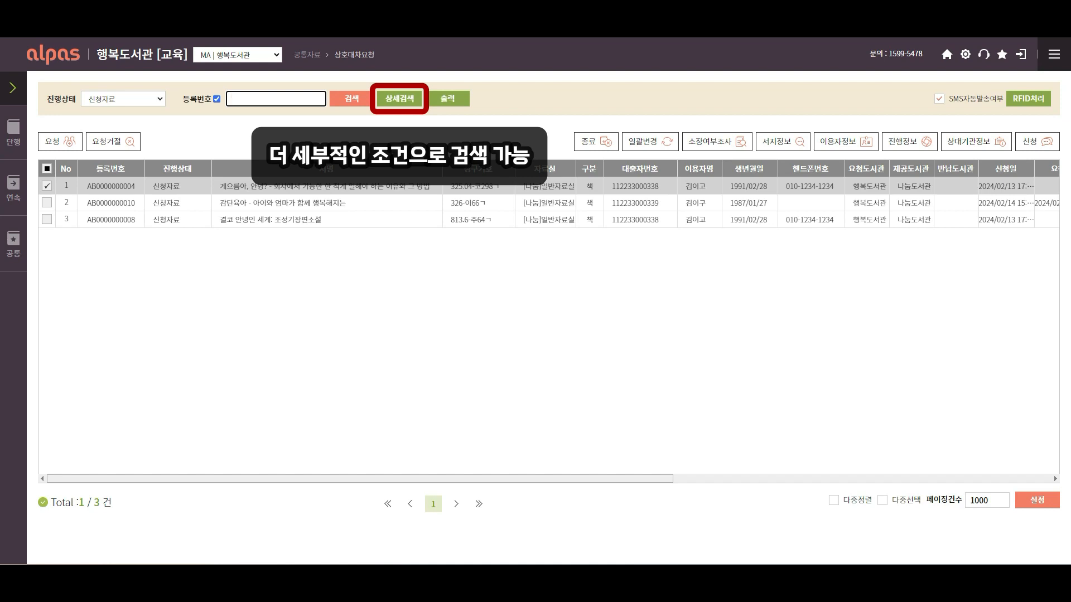
Run a detailed search by the borrower's name with 진행상태 set to 전체, then close the search window
click(405, 106)
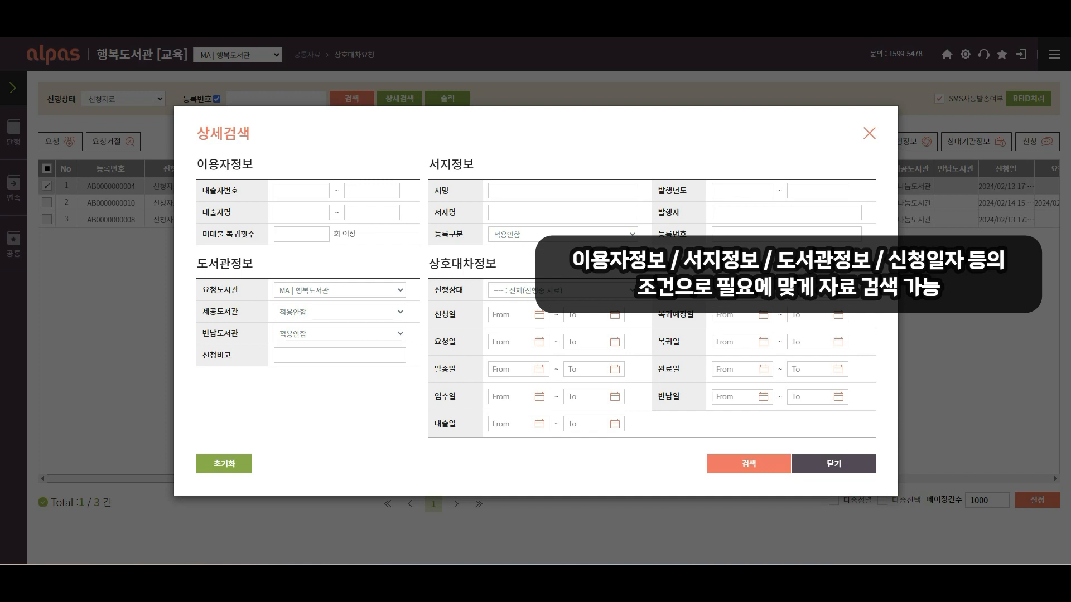
click(300, 213)
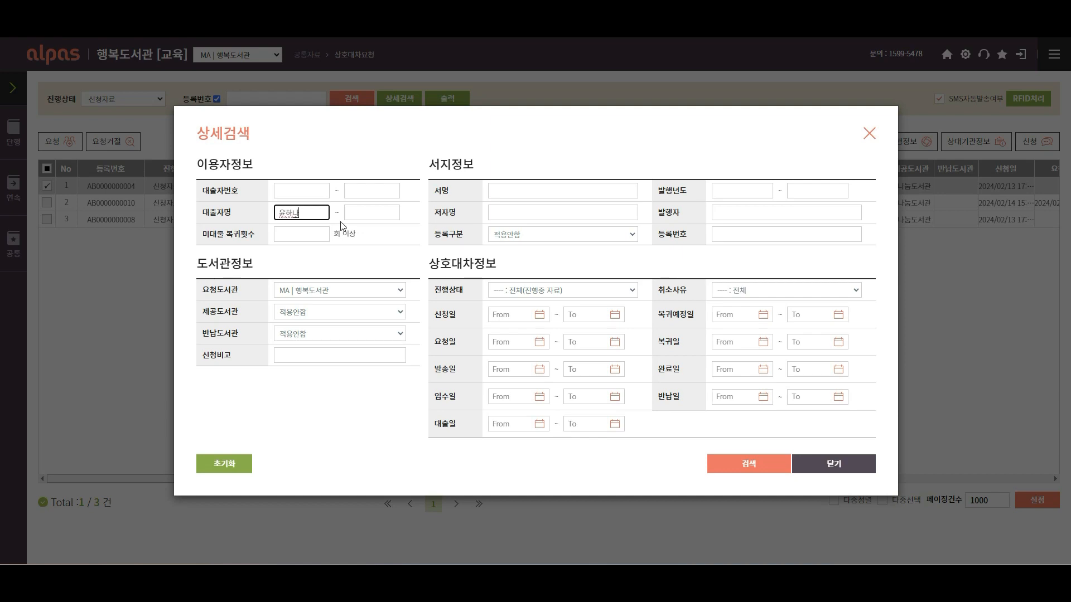
click(540, 293)
click(543, 308)
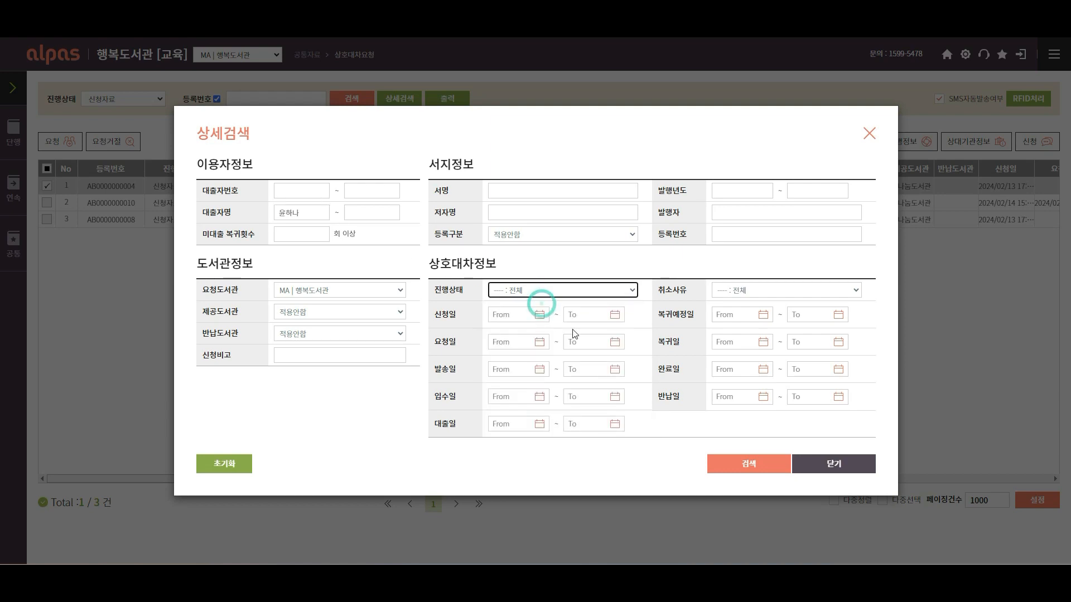
click(740, 475)
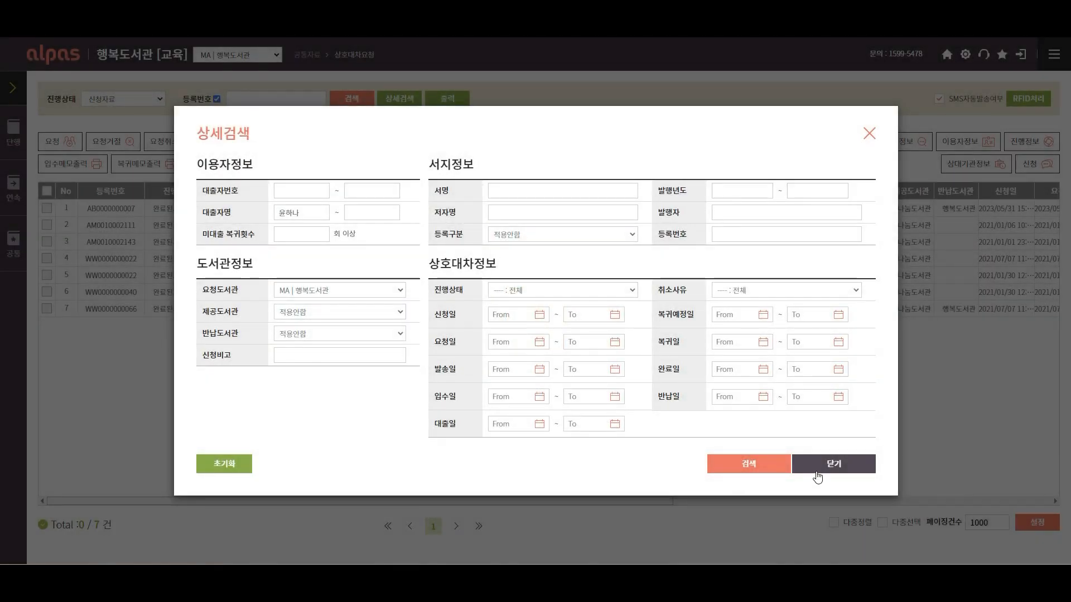
click(817, 472)
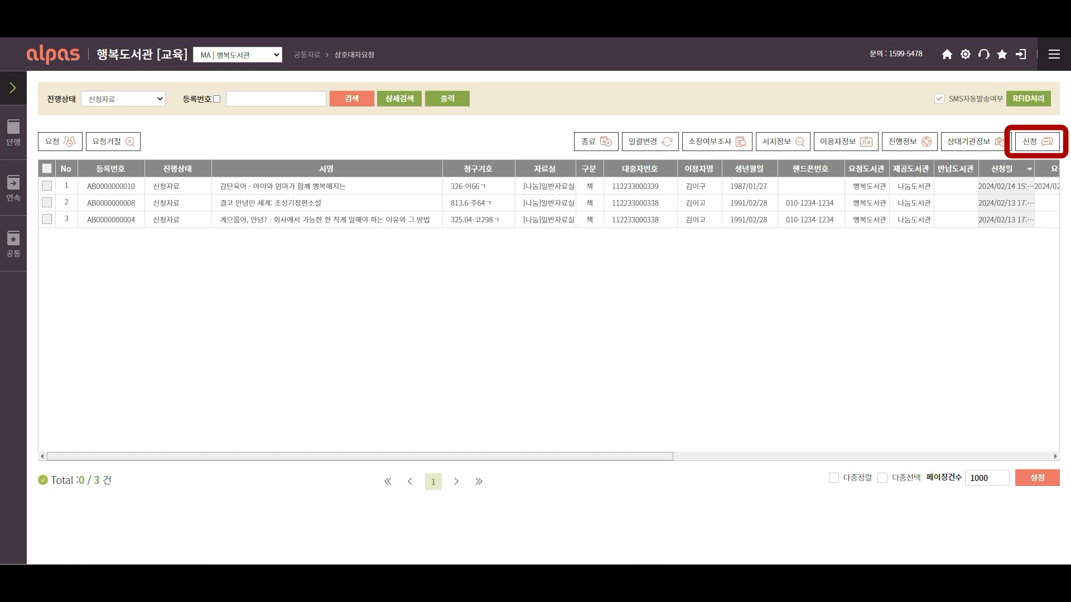
Start a new loan application and choose the applicant found by a user name search
click(1030, 146)
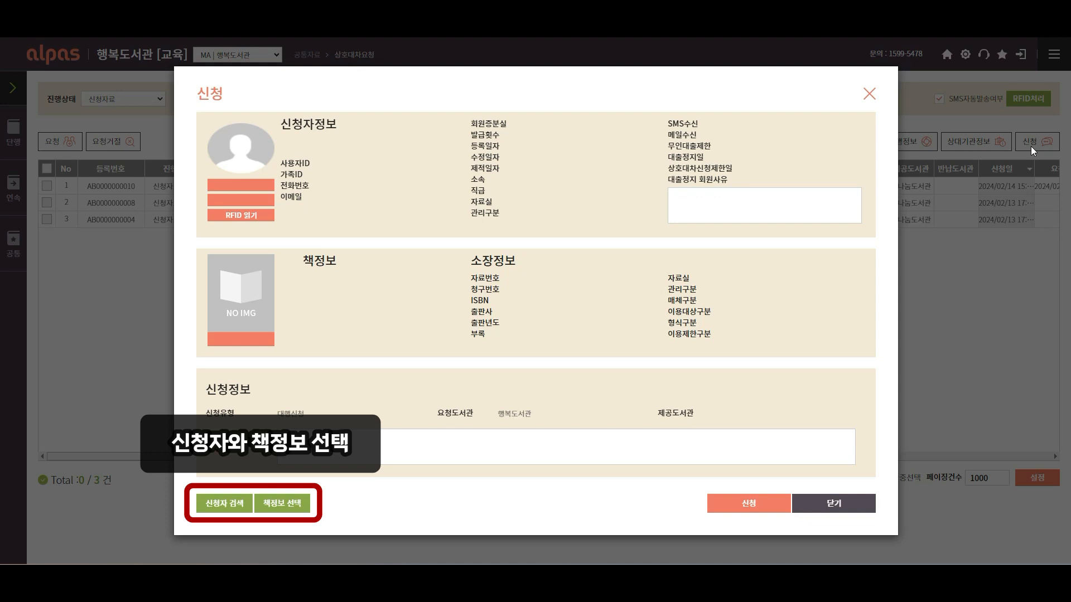
click(220, 507)
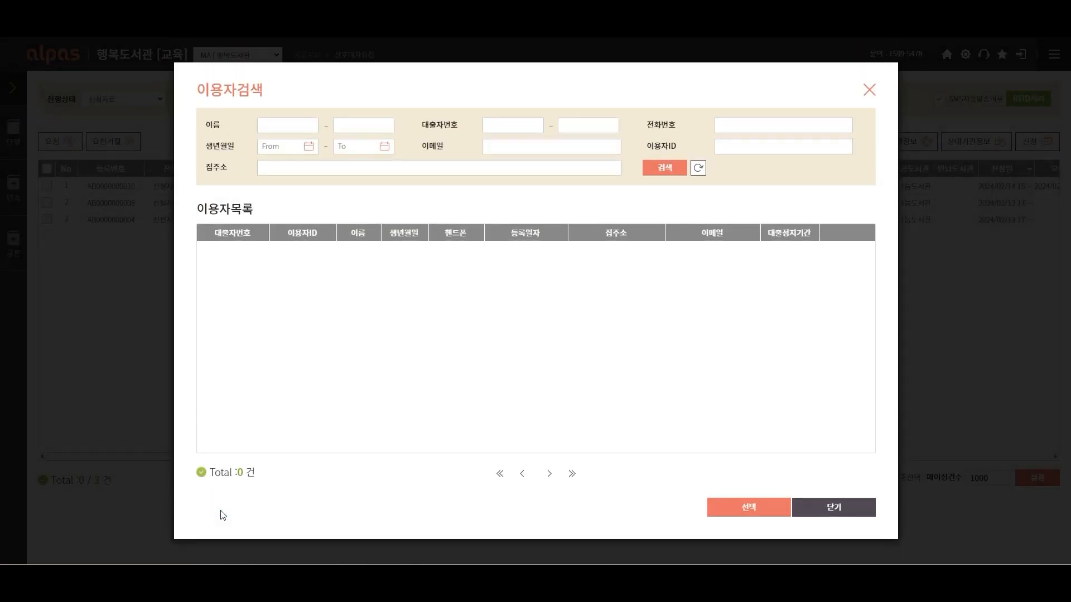
click(301, 126)
key(Return)
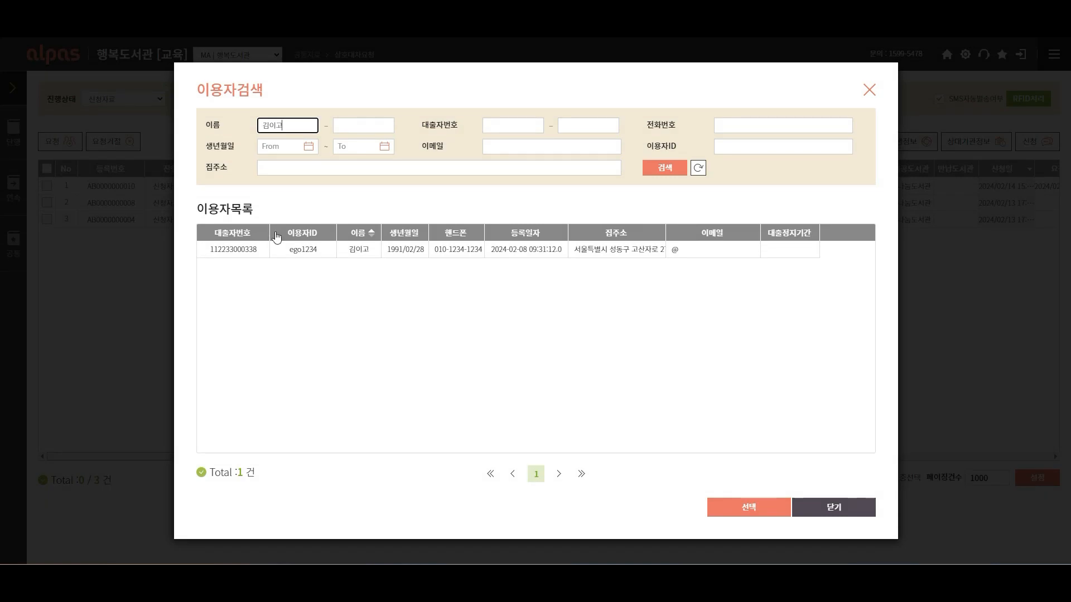
double_click(279, 252)
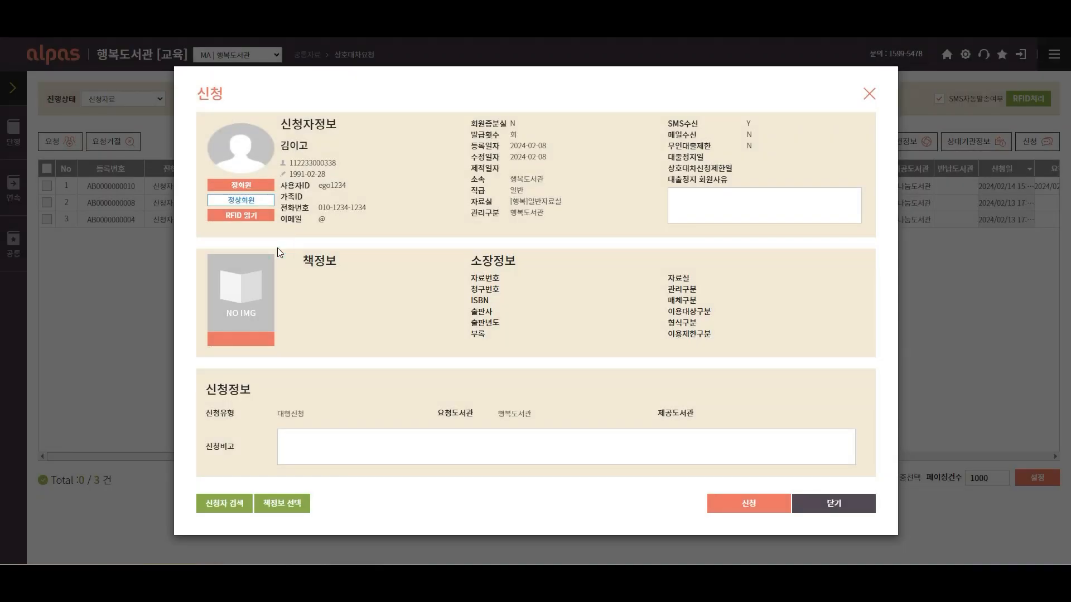
Pick 공장은 안녕하다 from MB | 나눔도서관 via title search '안녕', submit, and decline another application
click(287, 508)
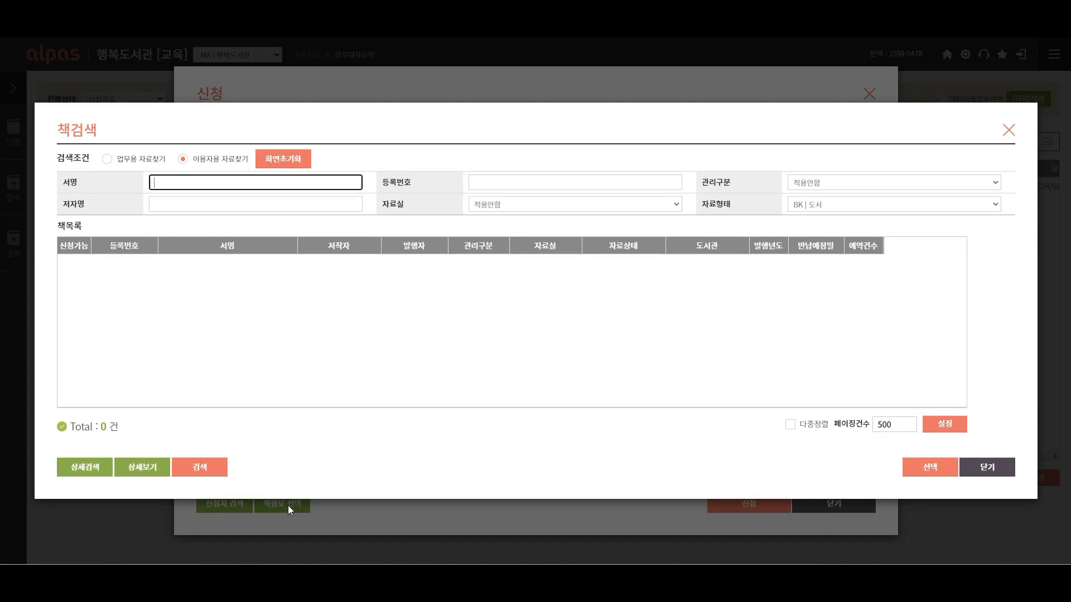
click(827, 184)
click(823, 217)
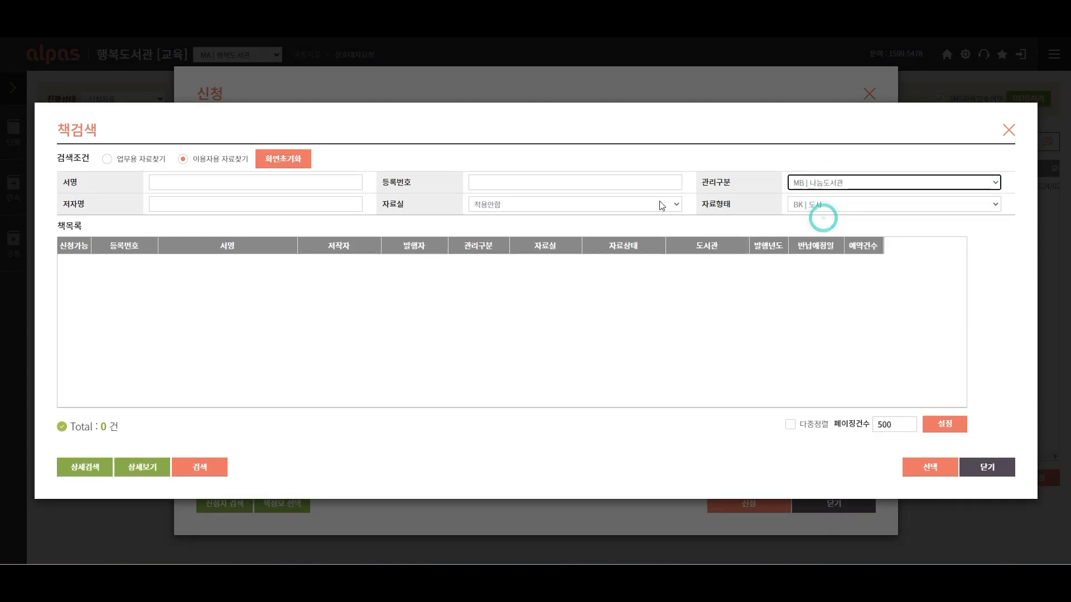
click(332, 183)
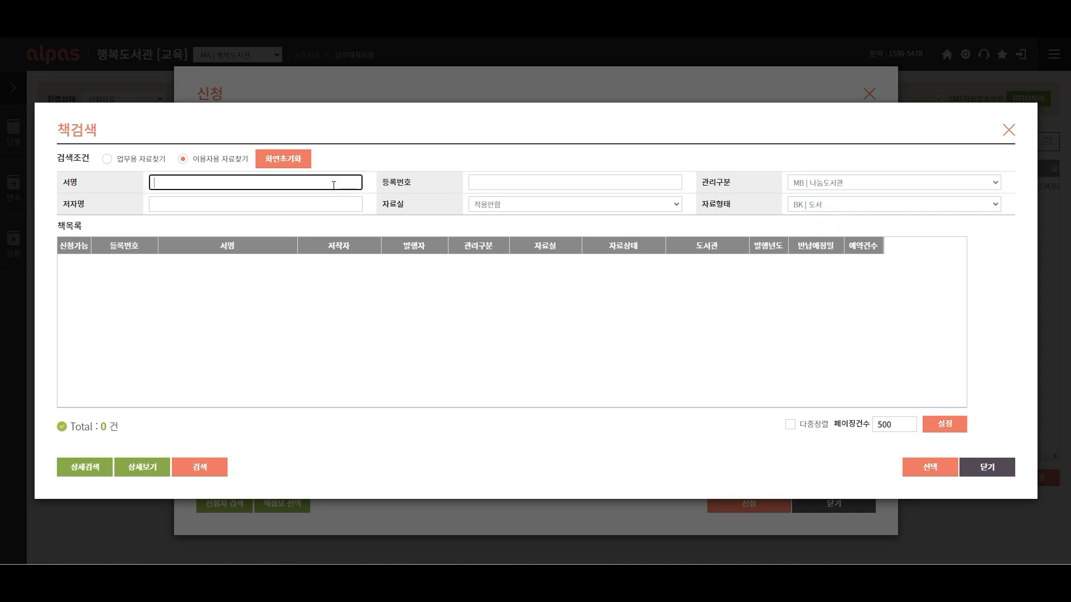
text(안녕)
key(Return)
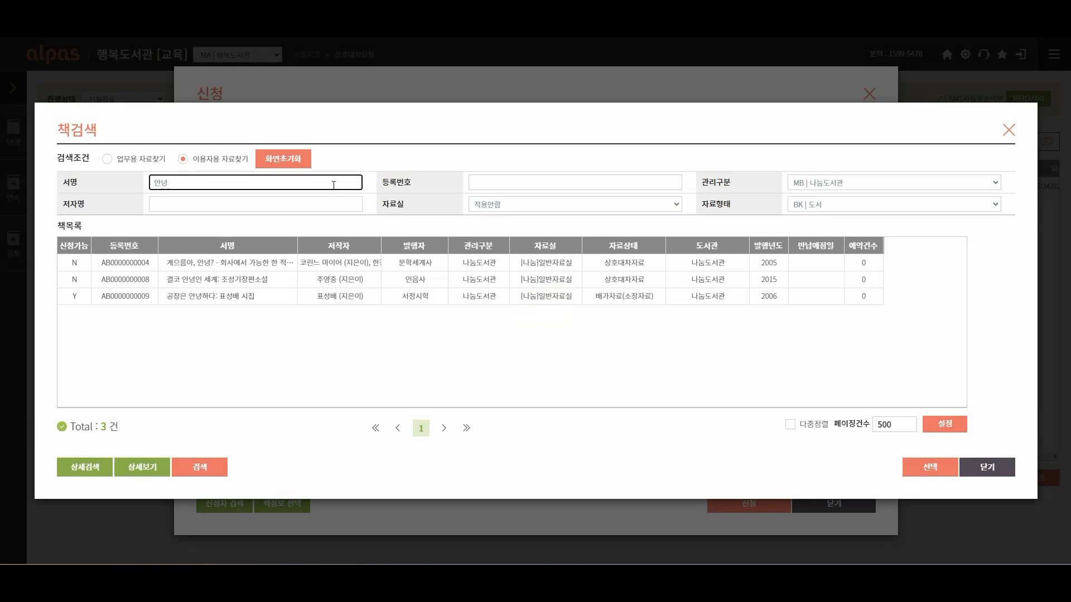
double_click(321, 296)
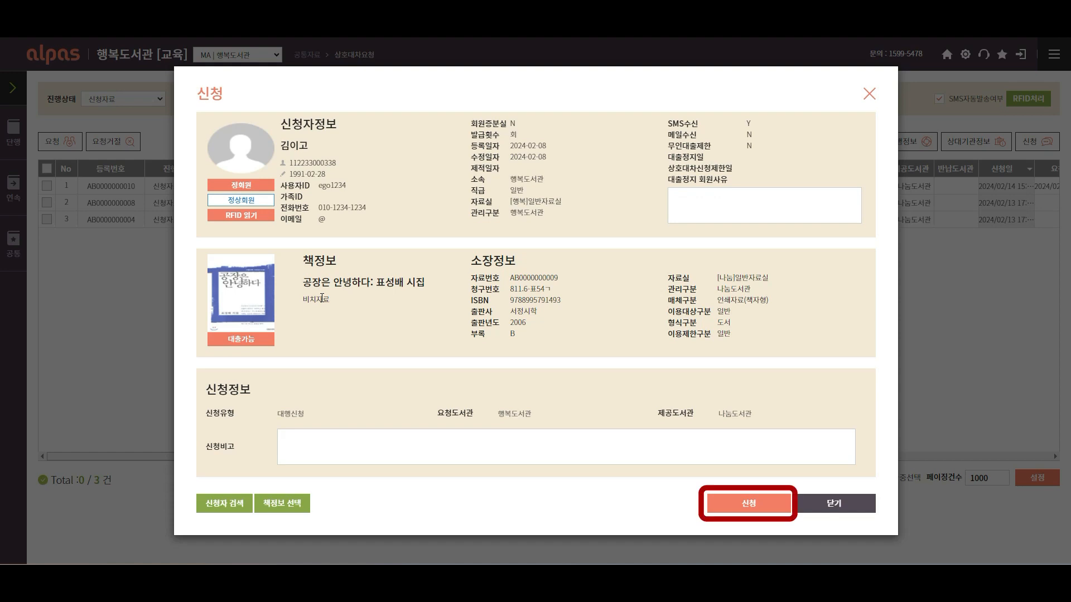
click(742, 506)
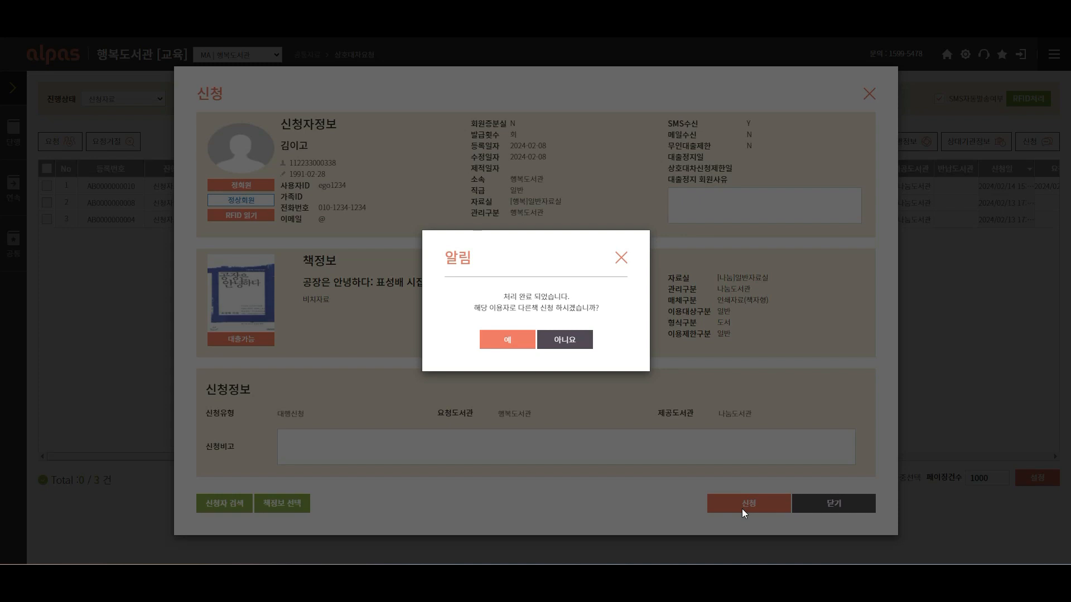
click(565, 342)
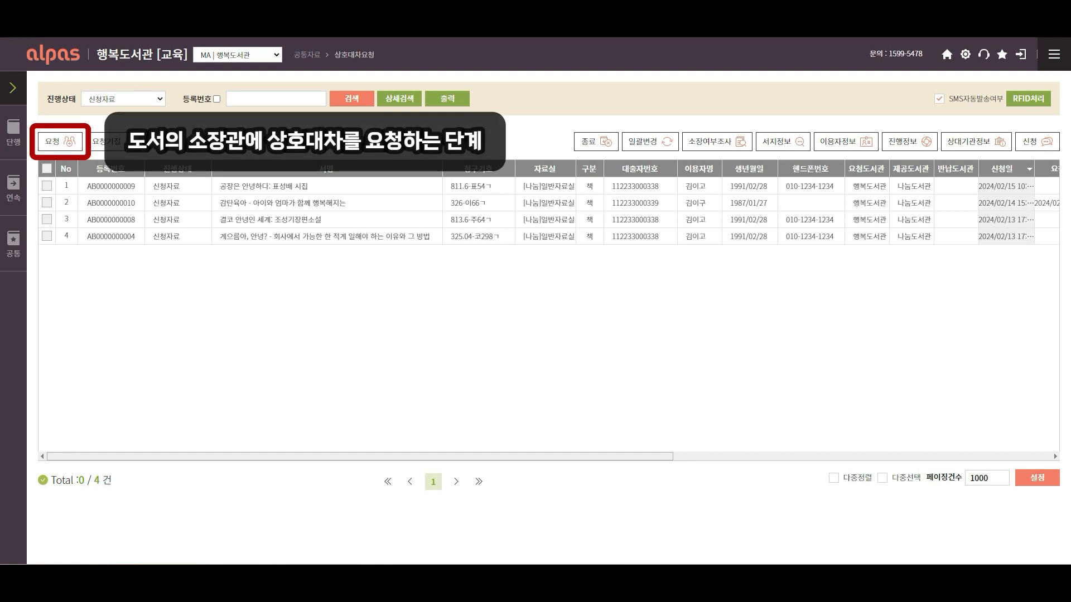
Send the first-row 공장은 안녕하다 request to the holding library with 요청 and confirm
click(47, 187)
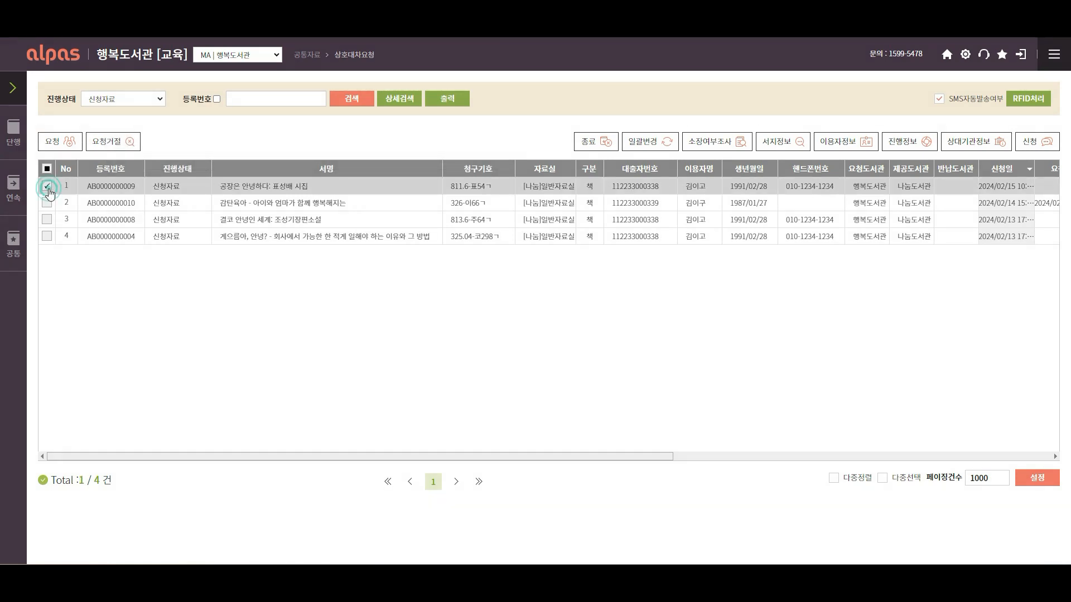
click(74, 148)
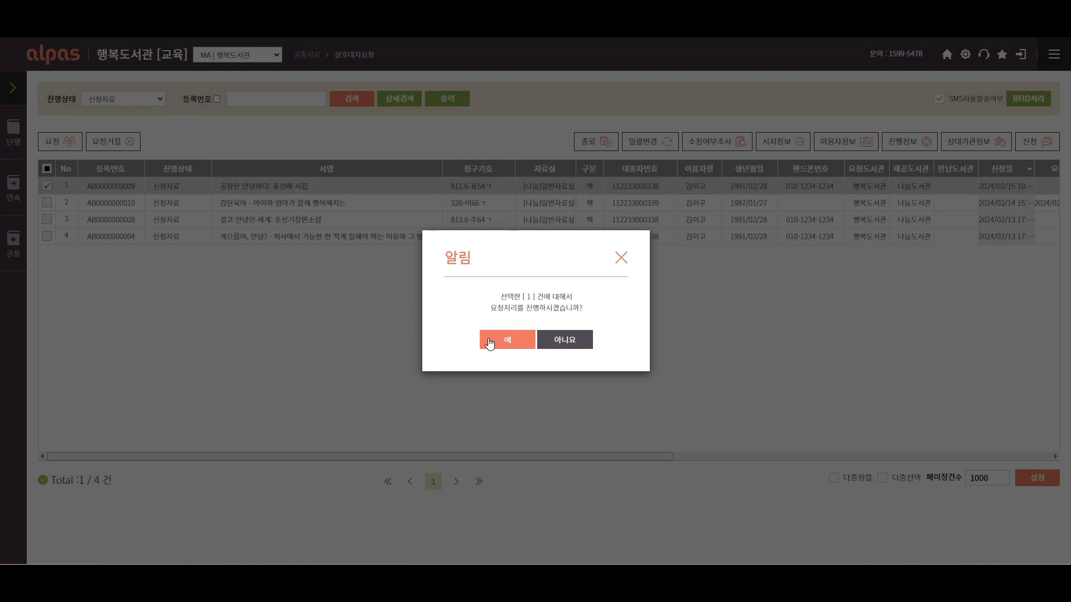
click(490, 339)
click(520, 336)
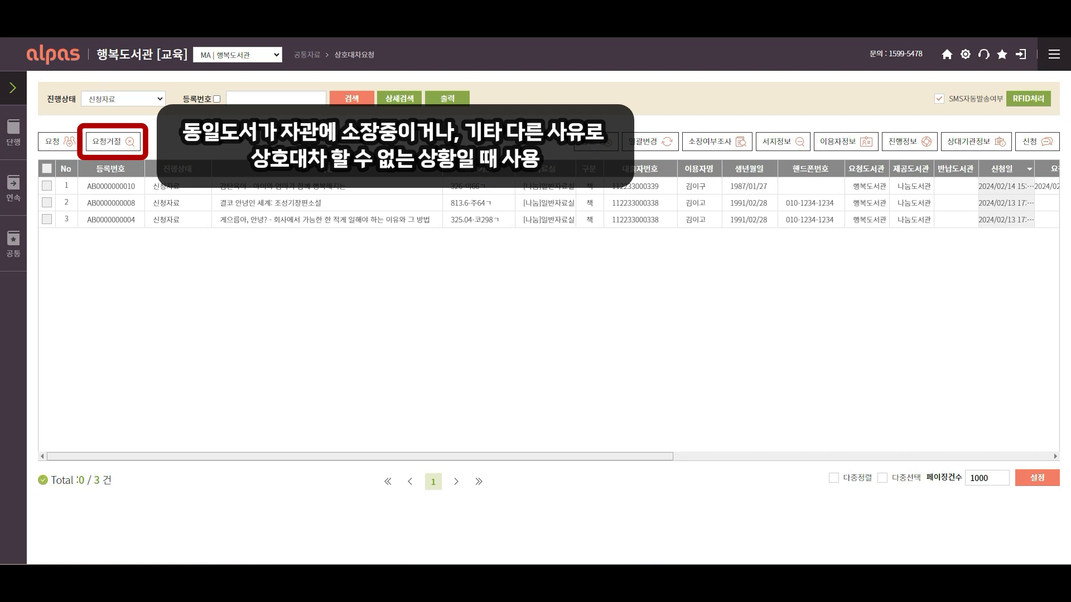
click(46, 187)
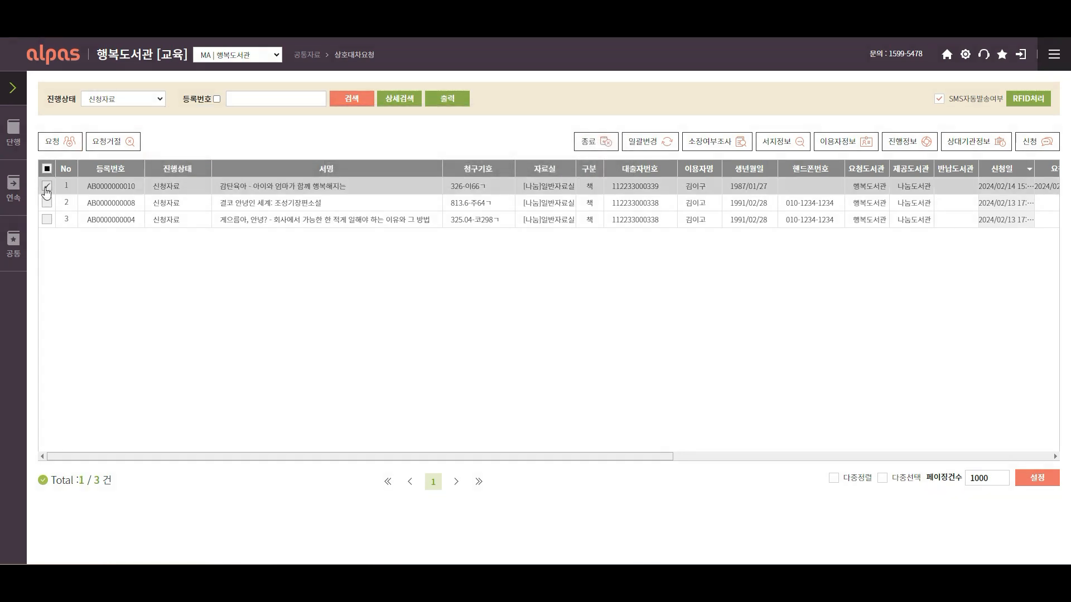
click(115, 144)
click(494, 337)
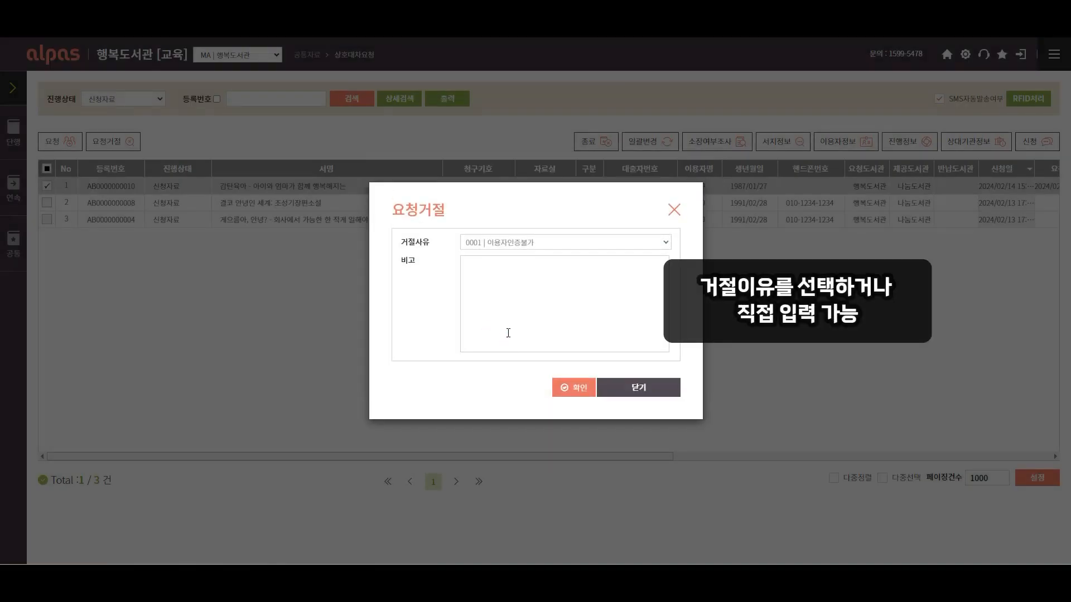
click(664, 243)
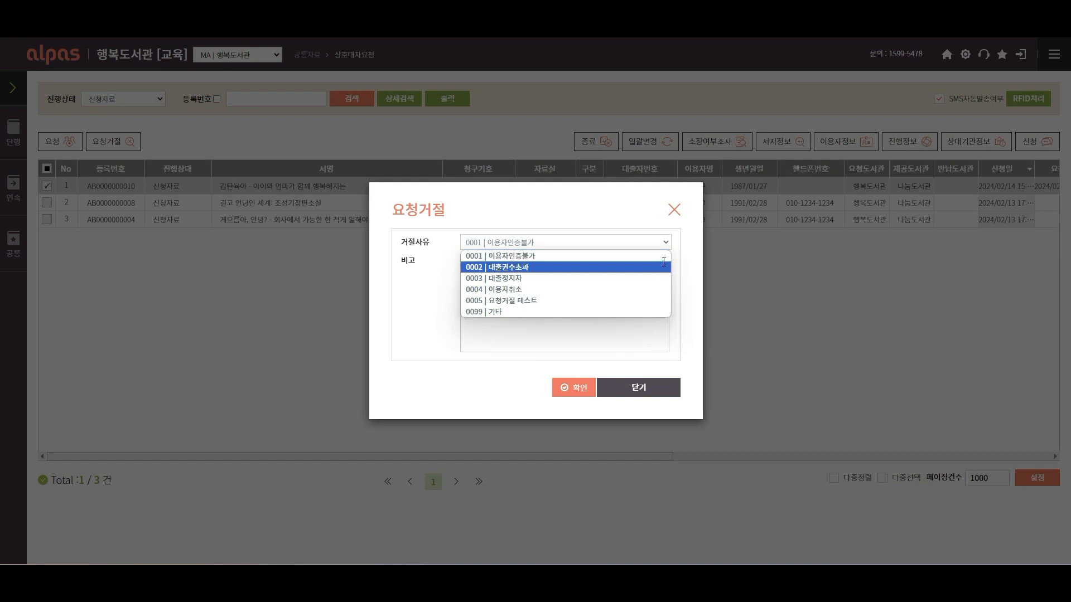
click(662, 262)
click(587, 392)
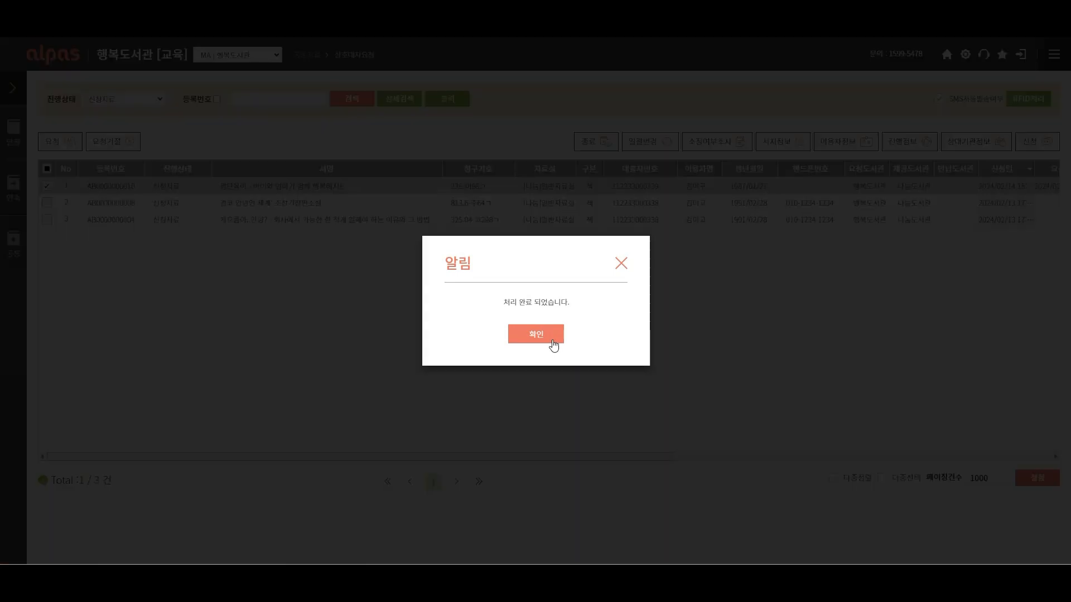
click(552, 340)
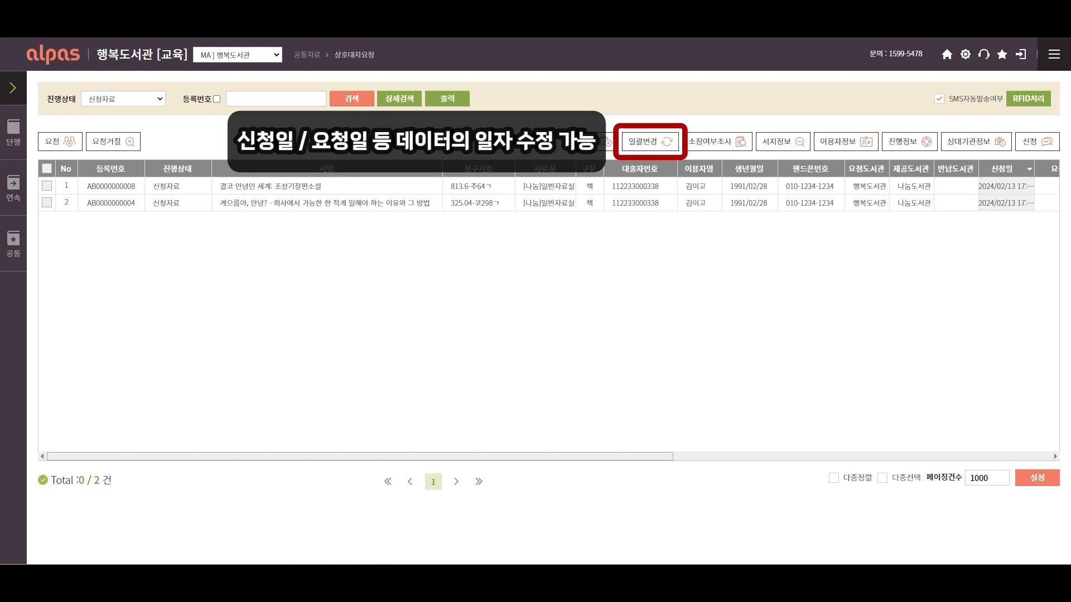
Batch-change the 결코 안녕인 세계 request's 신청일 to 2024/02/12, then refresh the list
click(708, 185)
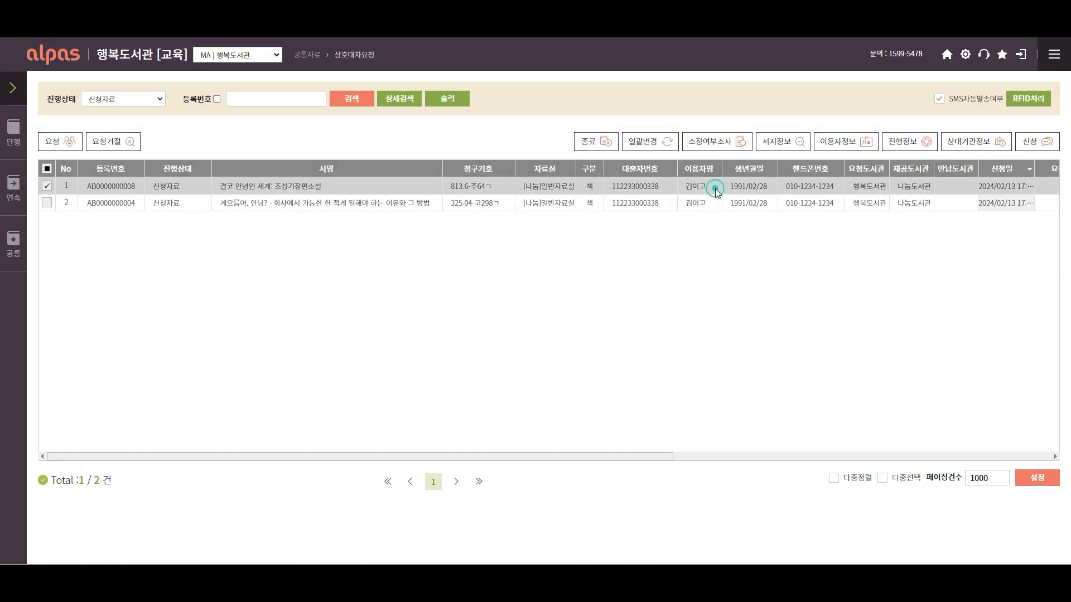
click(669, 144)
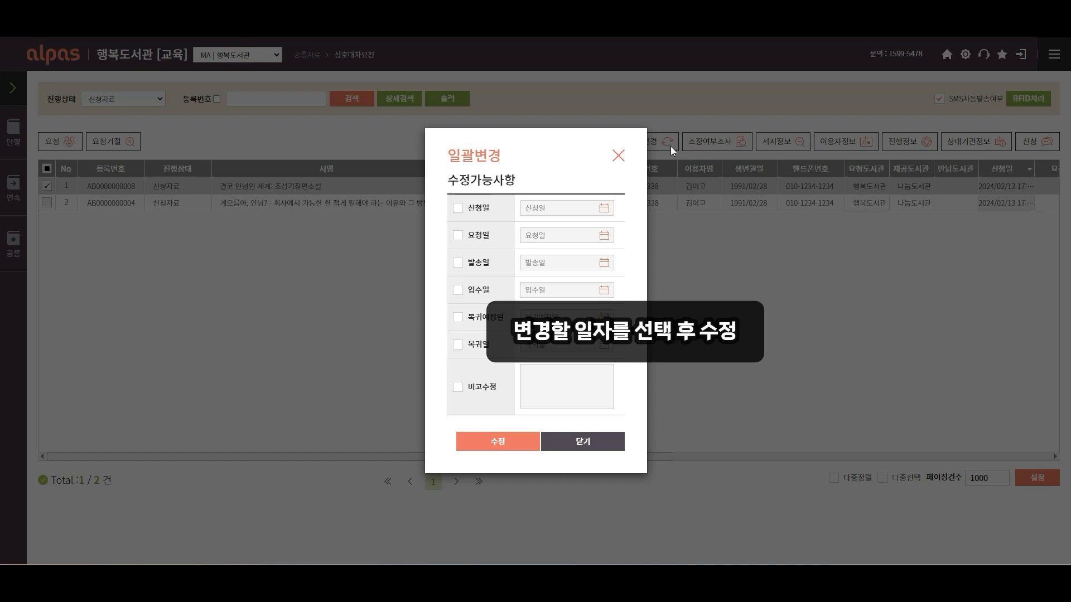
click(457, 207)
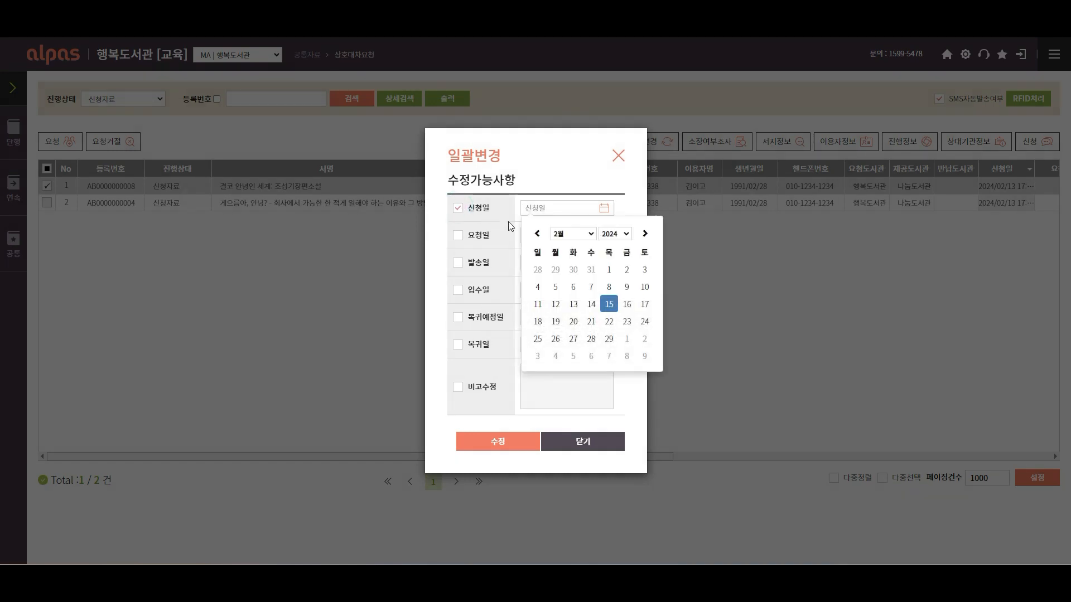
click(556, 304)
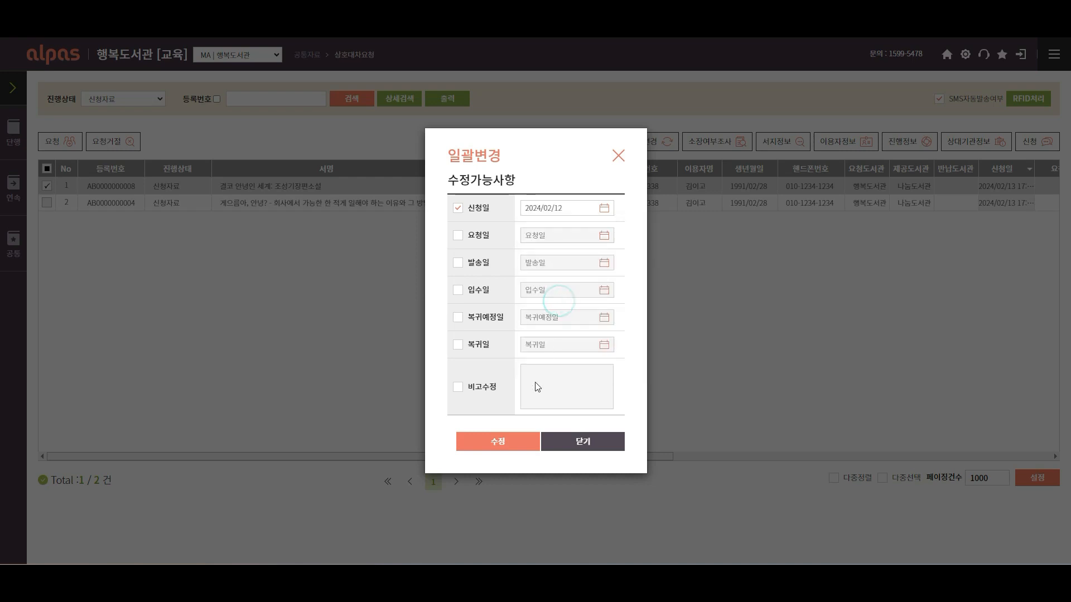
click(520, 446)
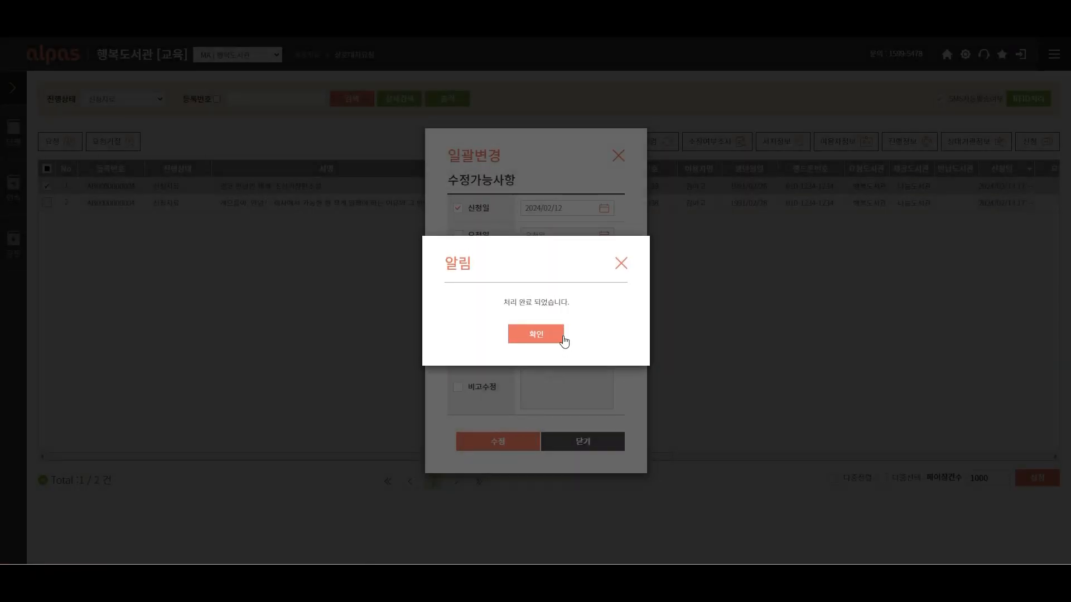
click(563, 336)
click(580, 441)
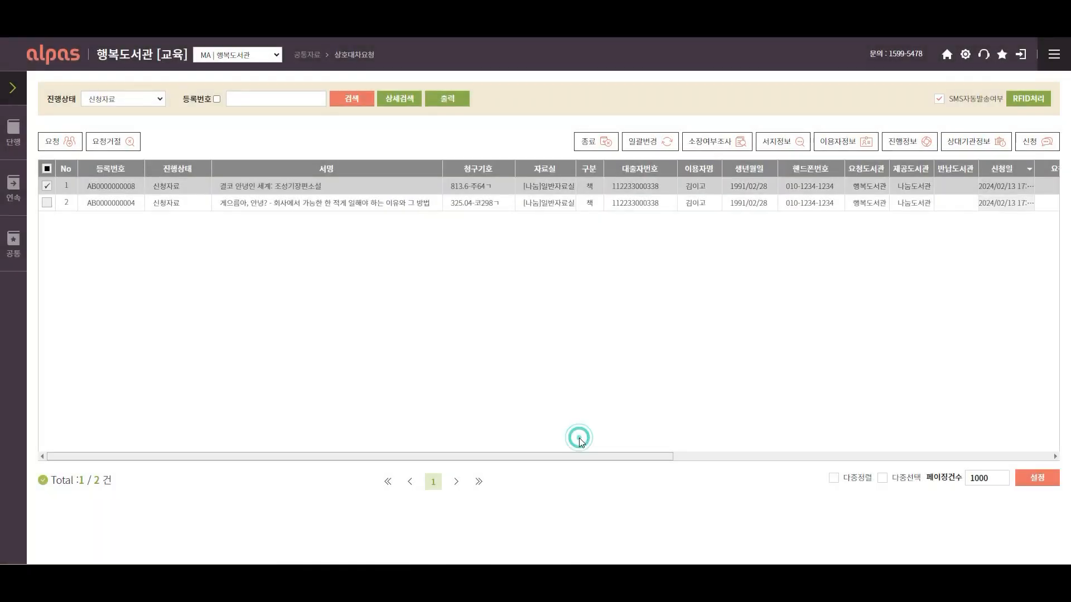
click(368, 103)
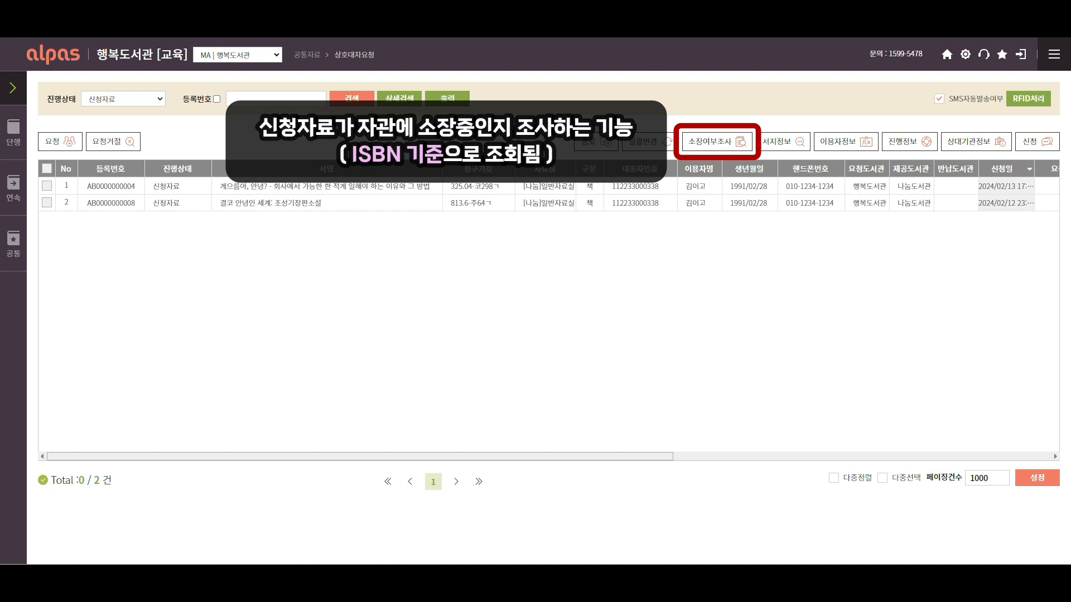
Select both requests and check library holdings (소장여부조사) for the first requested book
click(47, 169)
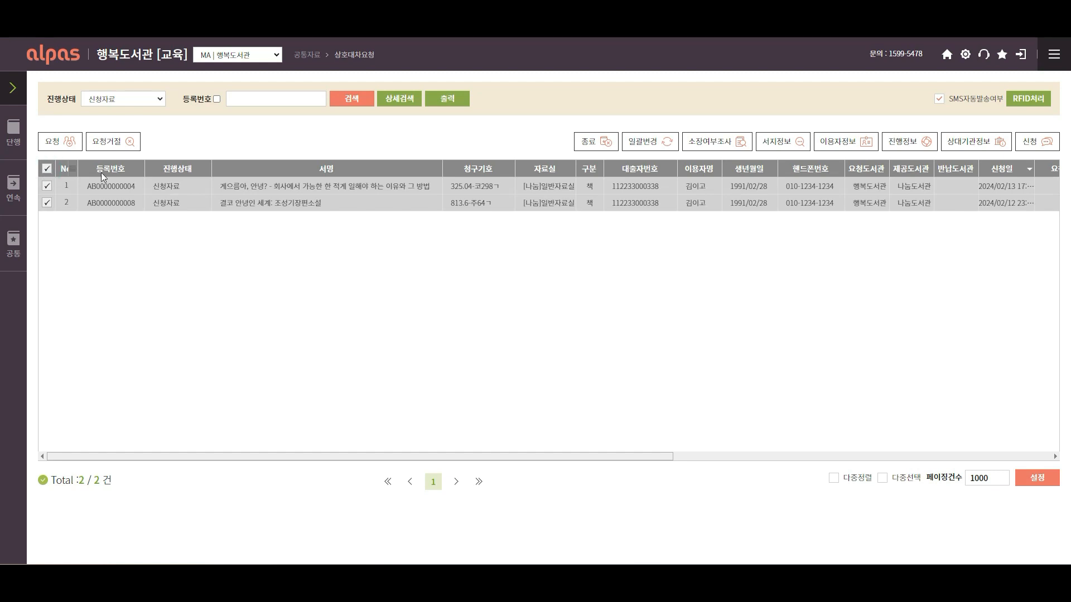
click(722, 147)
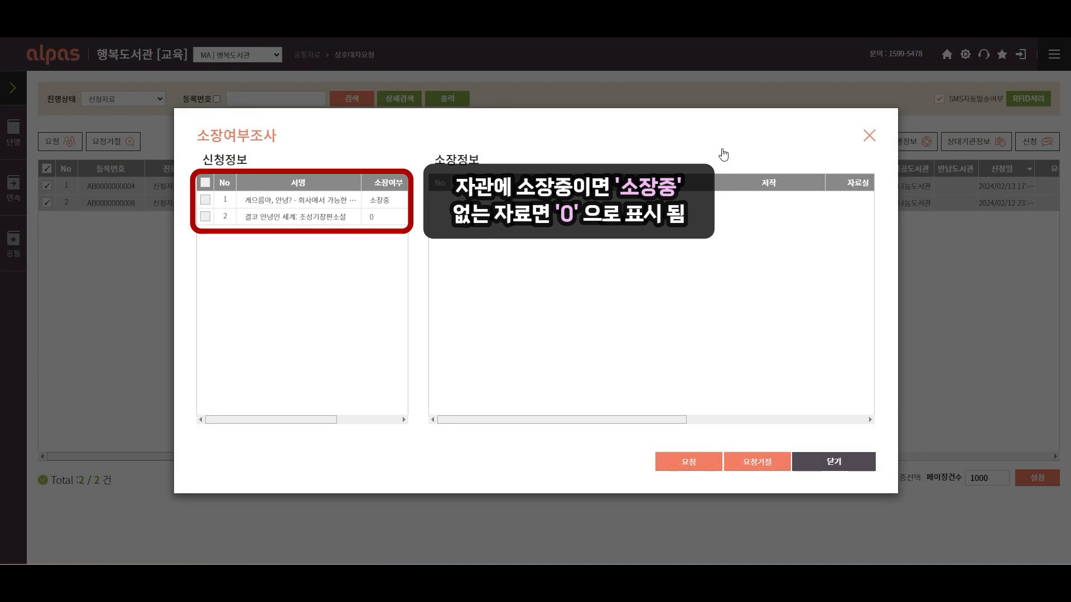
click(396, 200)
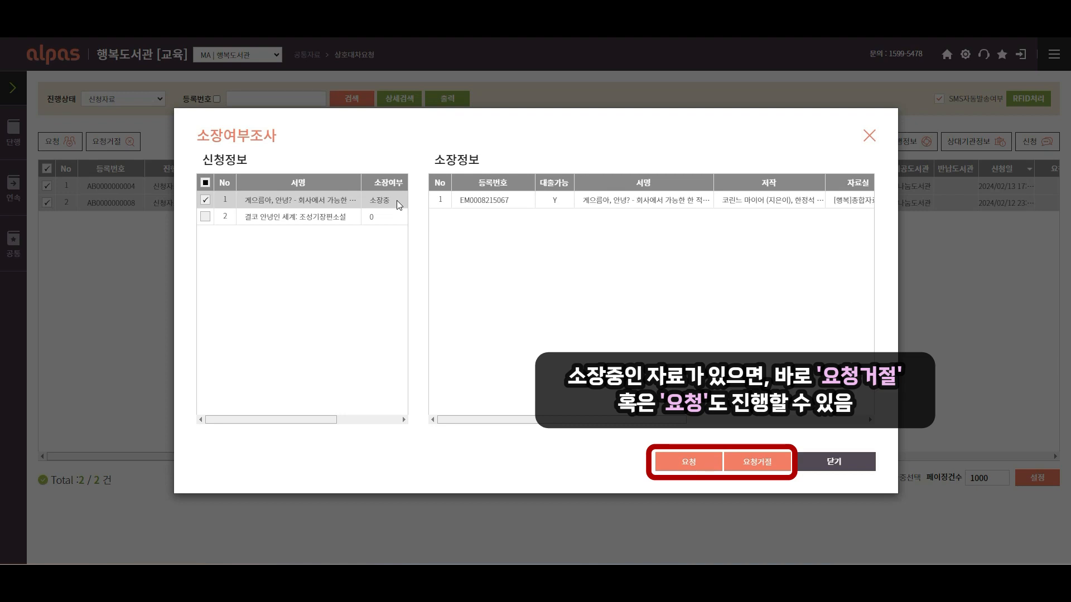
Reject the held title with reason 0099 | 기타 and remark '자관 소장 도서'
click(770, 471)
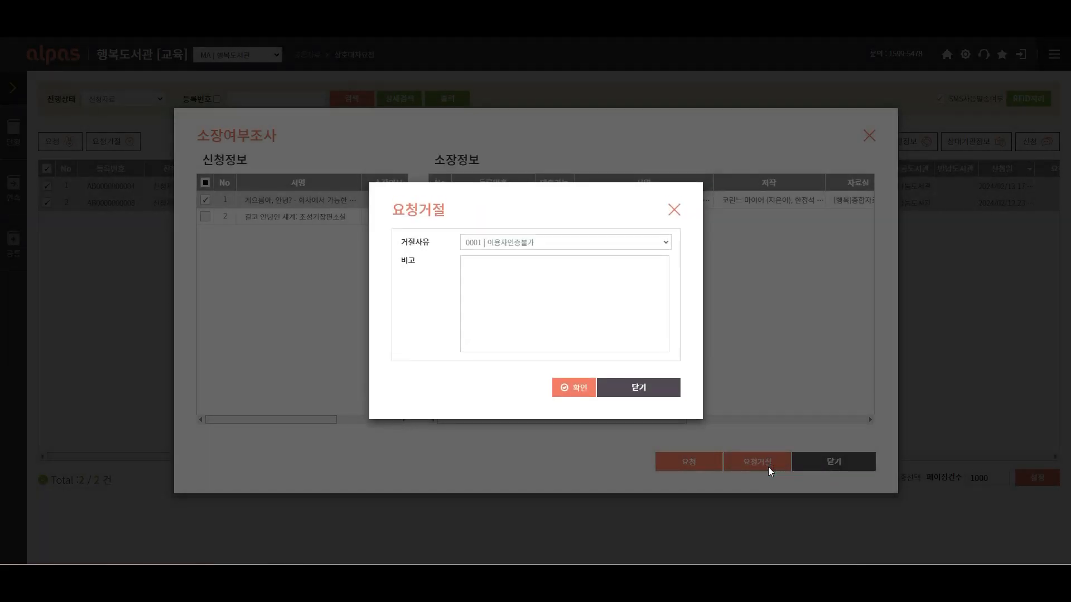
click(623, 249)
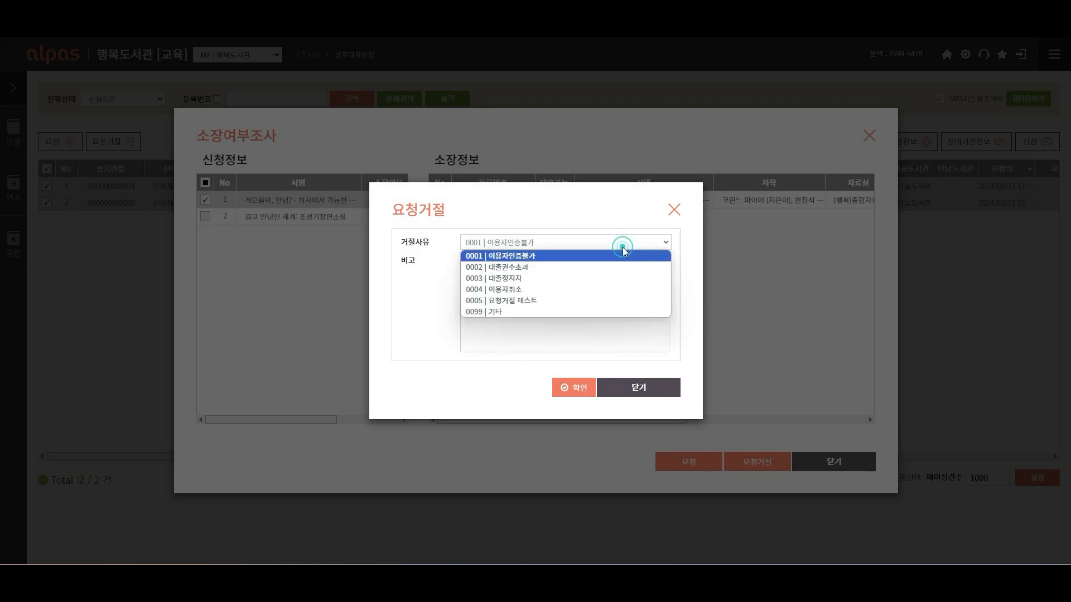
click(624, 310)
click(624, 306)
text(자관 소장)
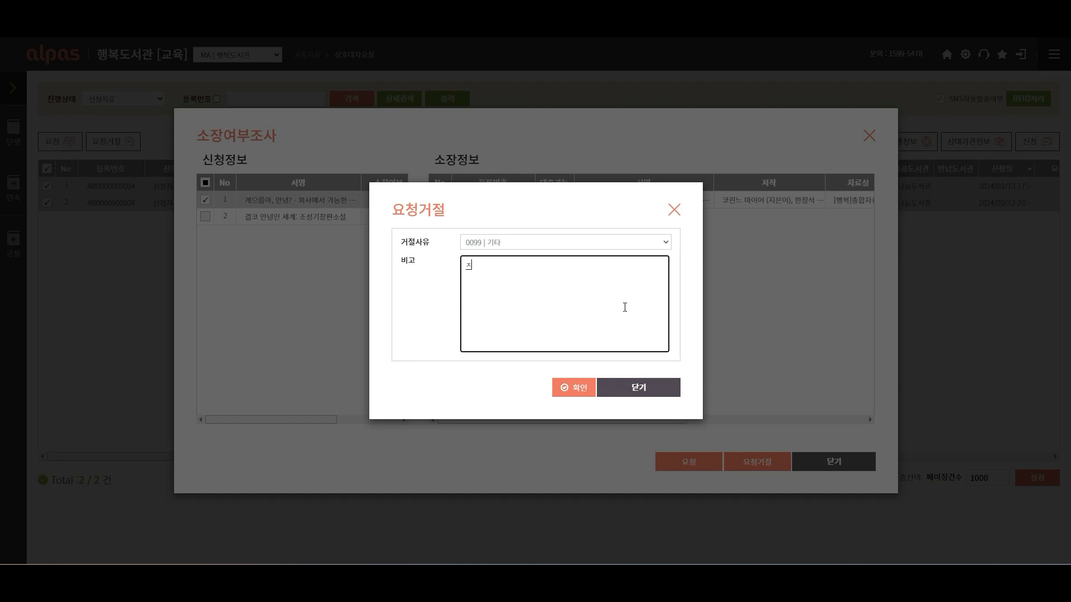
text( 도서)
click(580, 397)
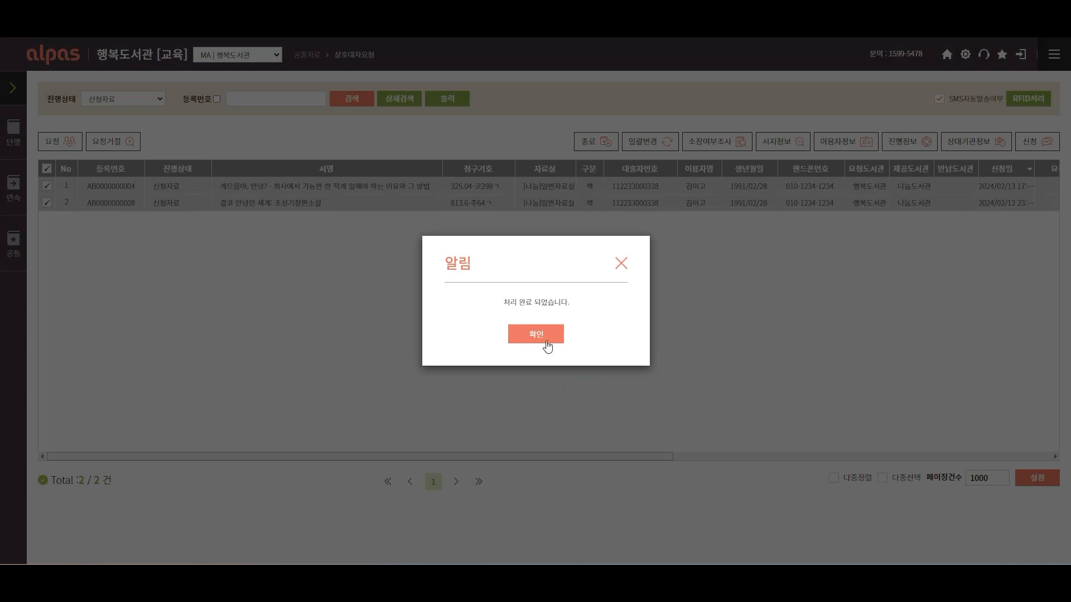
click(546, 341)
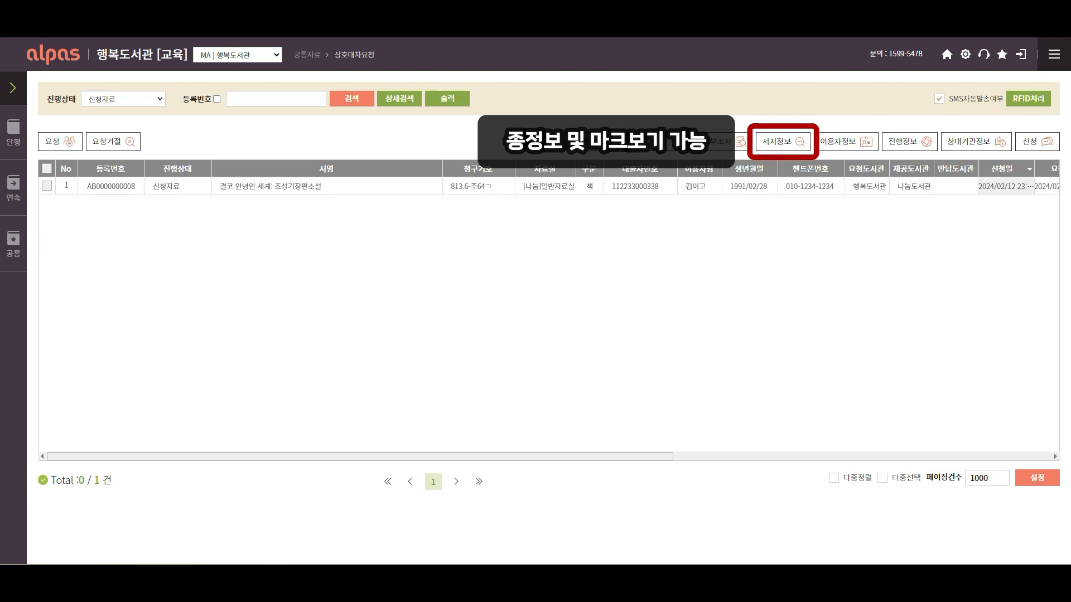
For the 결코 안녕인 세계 request, view 서지정보 and 이용자정보, then bring up 진행정보
click(795, 185)
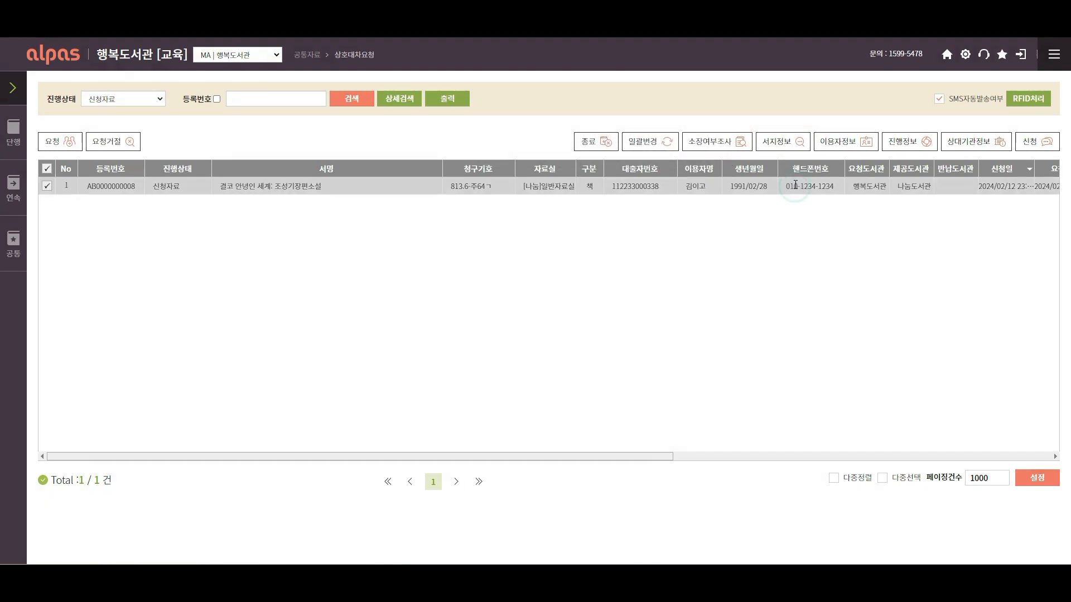
click(791, 146)
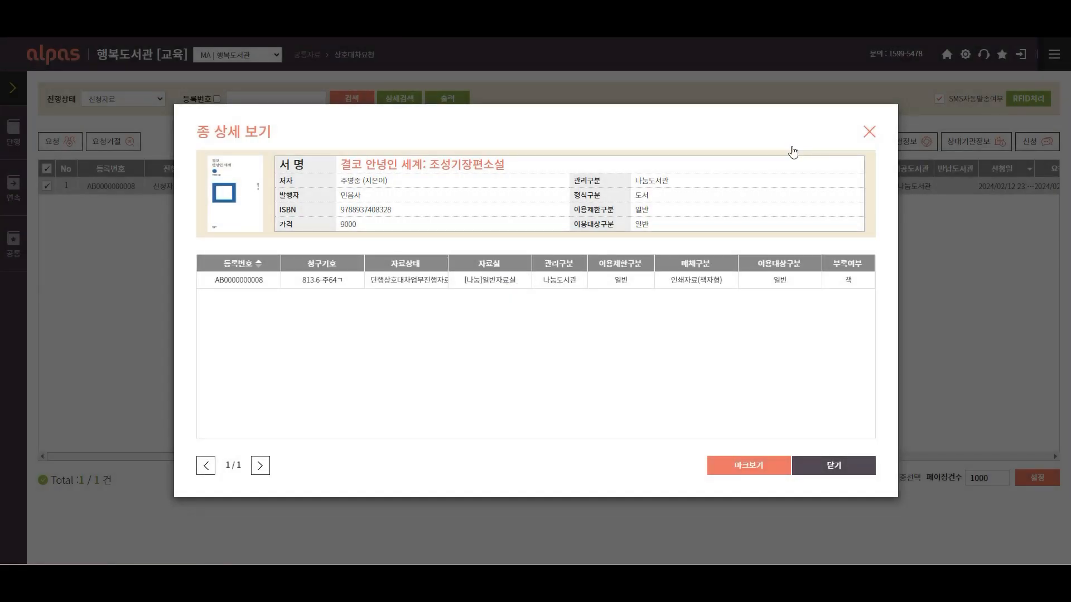
click(864, 136)
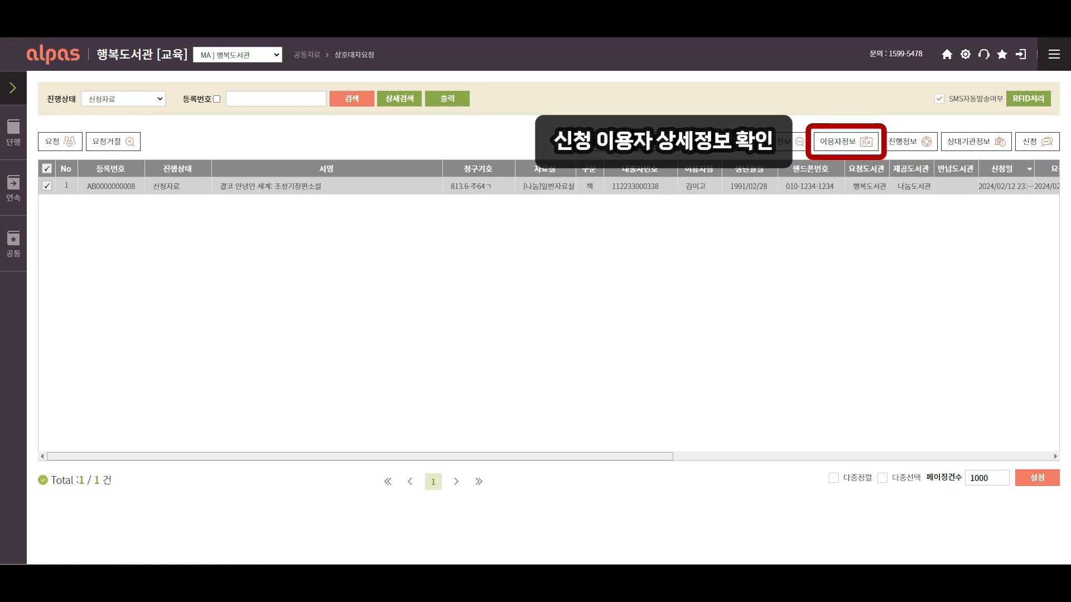
click(845, 149)
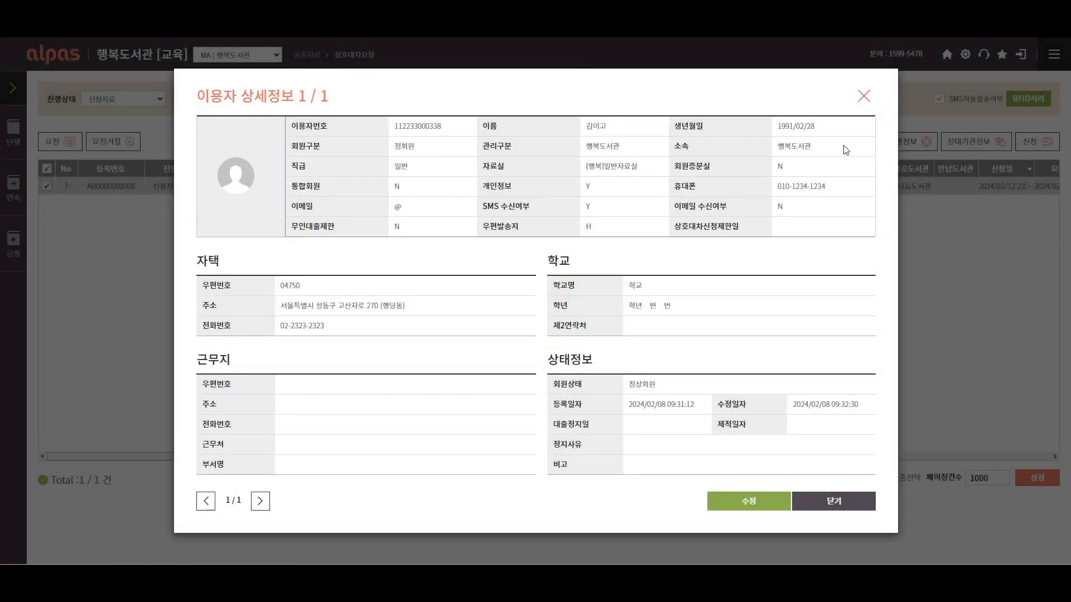
click(865, 101)
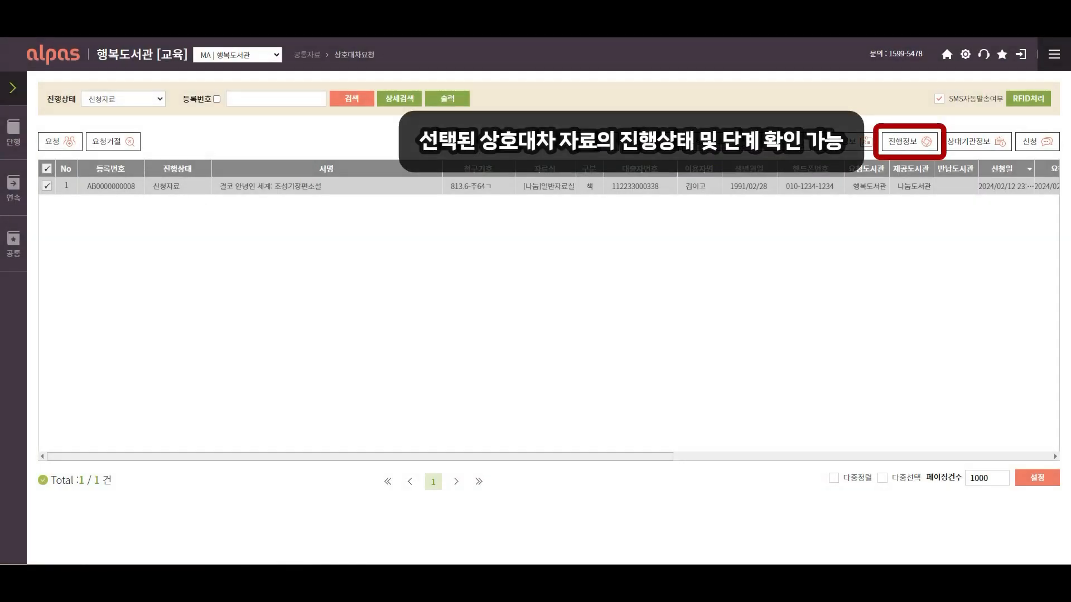
click(904, 149)
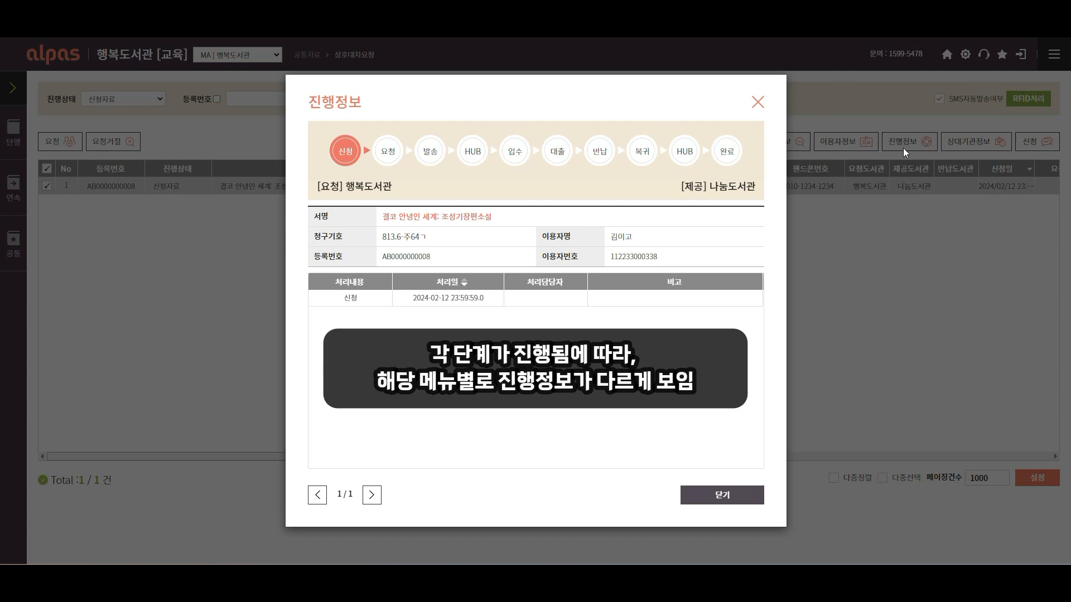
Close 진행정보, then view and close the partner library's 상대기관정보
click(729, 499)
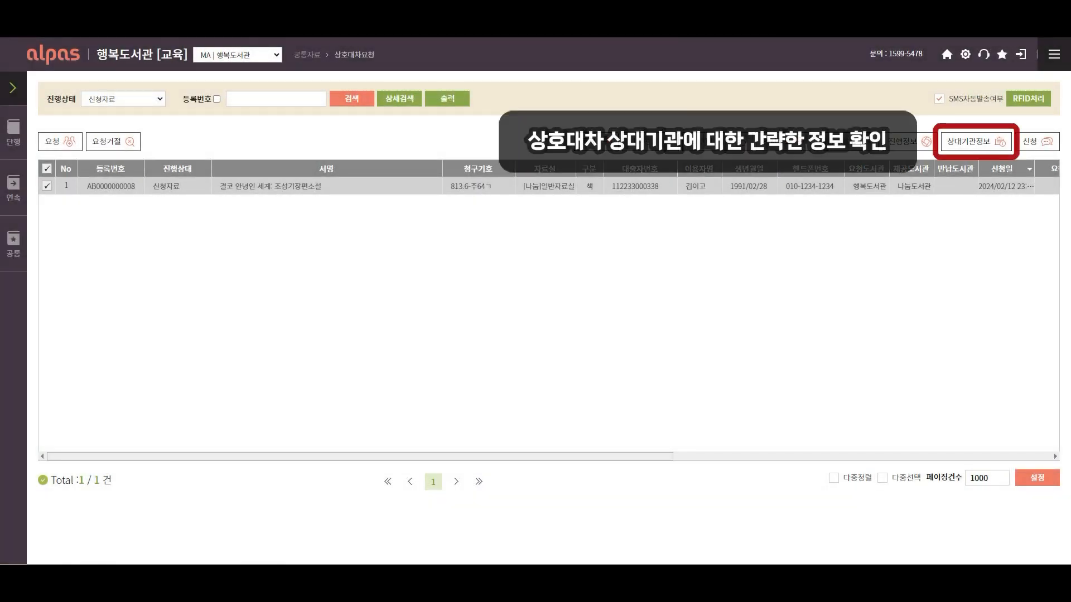
click(980, 146)
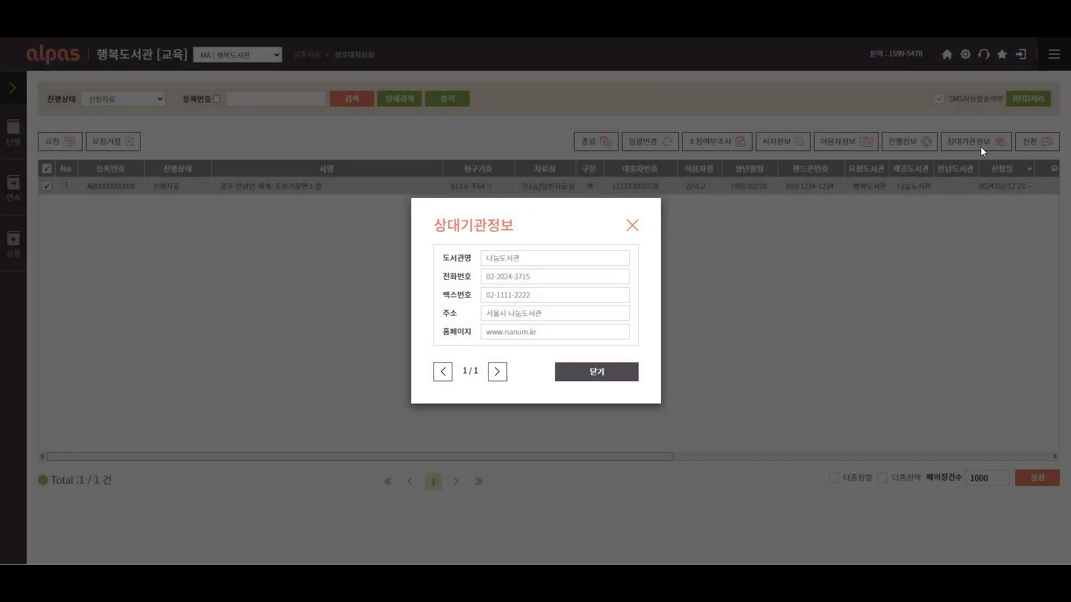
click(634, 224)
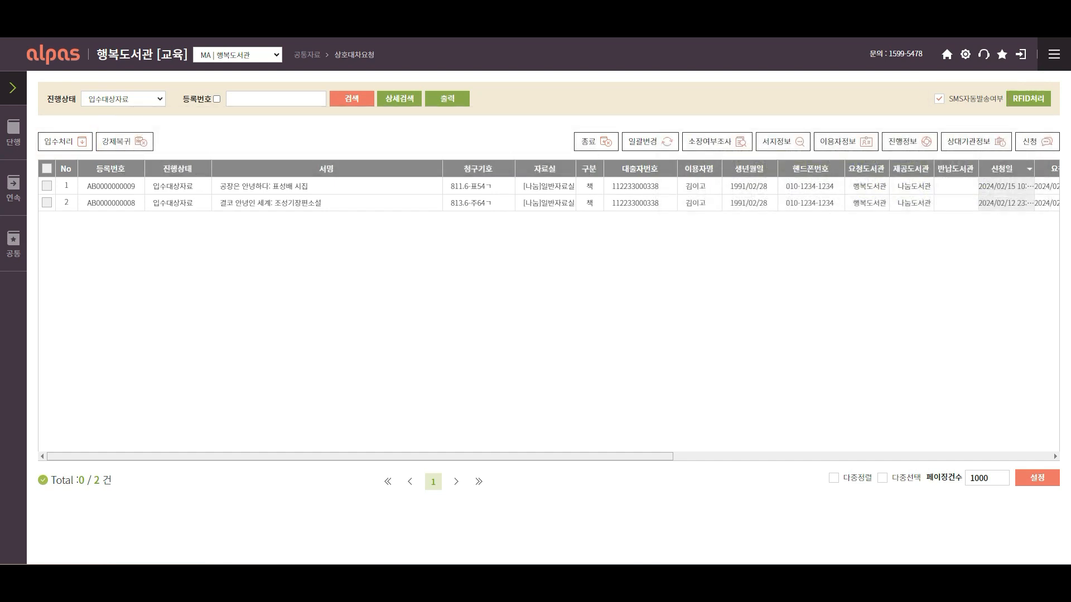
Run 입수처리 on the first-row 공장은 안녕하다 loan, confirming and answering the memo-printing prompt
click(48, 189)
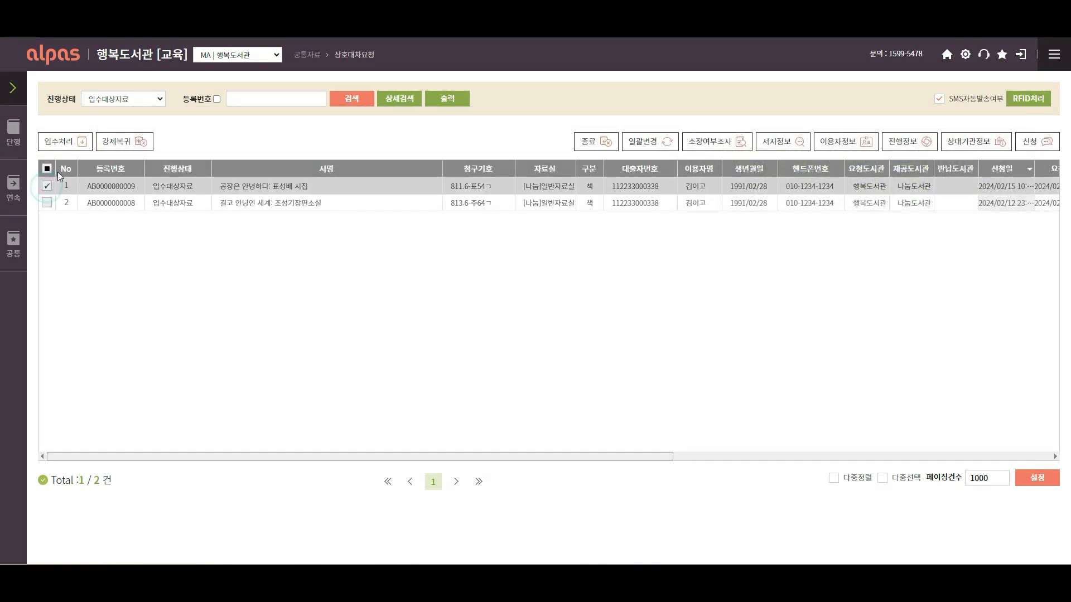
click(68, 147)
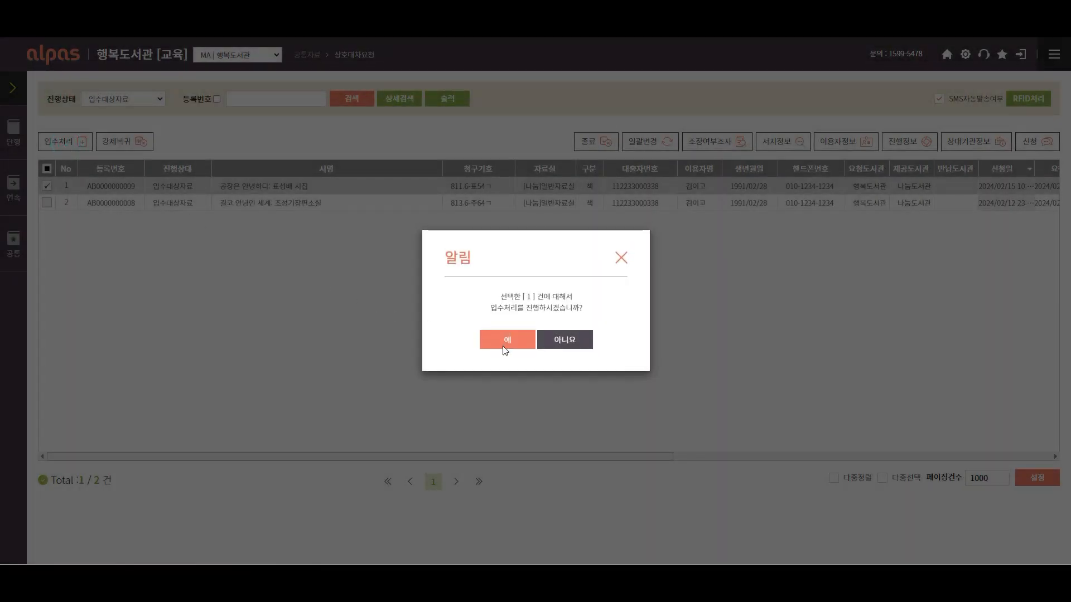
click(503, 347)
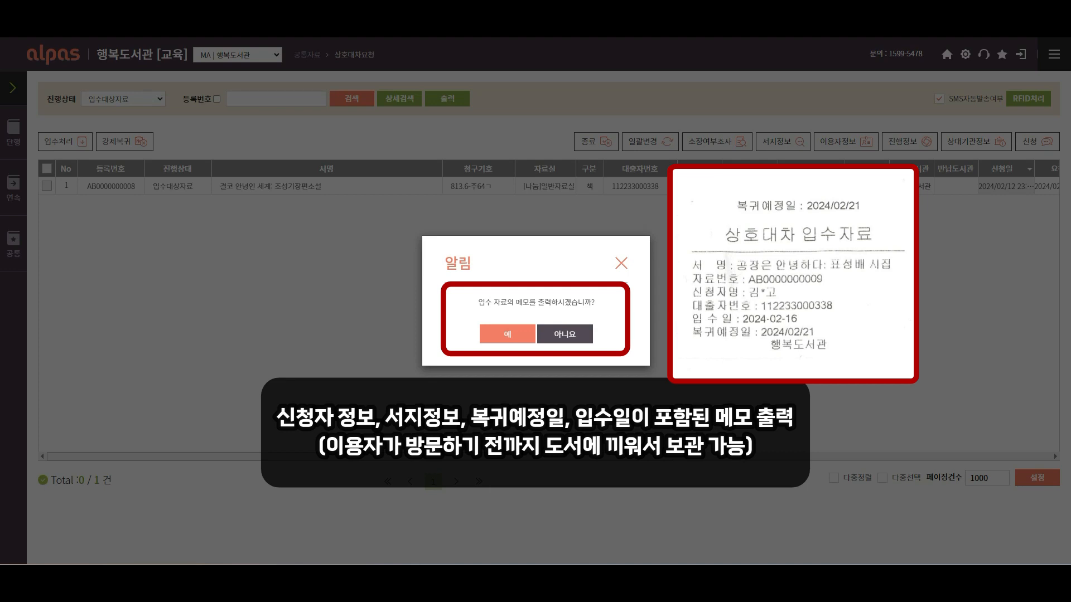
click(513, 340)
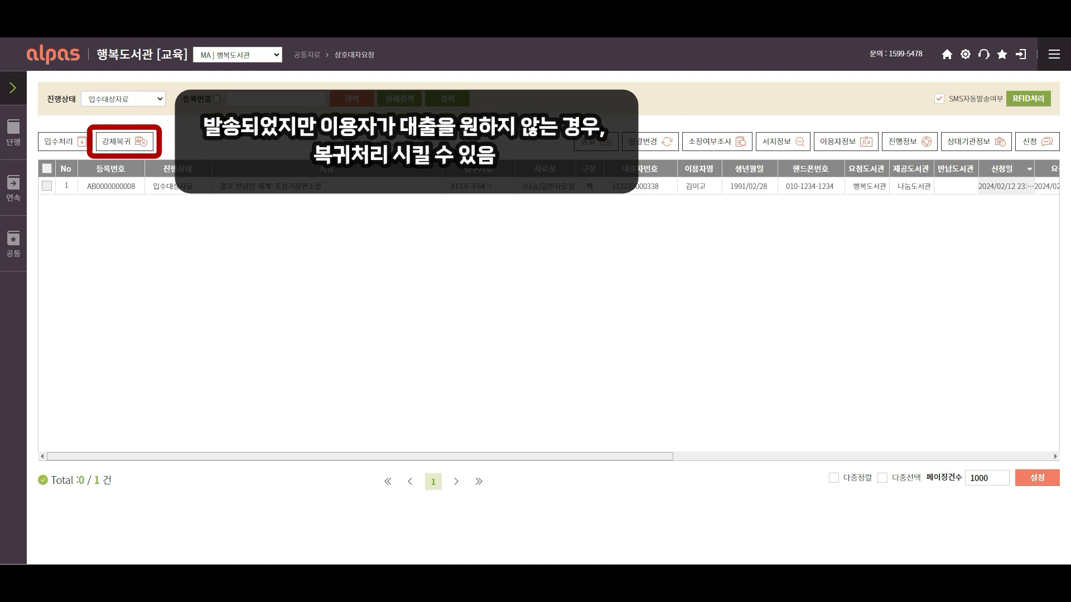
Force-return the remaining 결코 안녕인 세계 request to its lending library and confirm
click(47, 186)
click(139, 148)
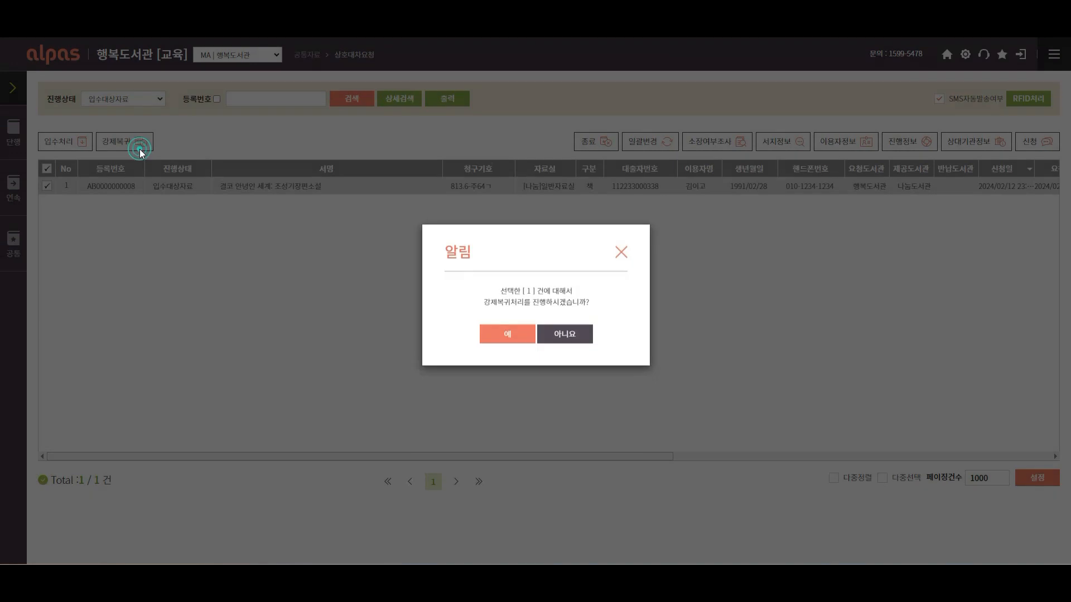
click(490, 340)
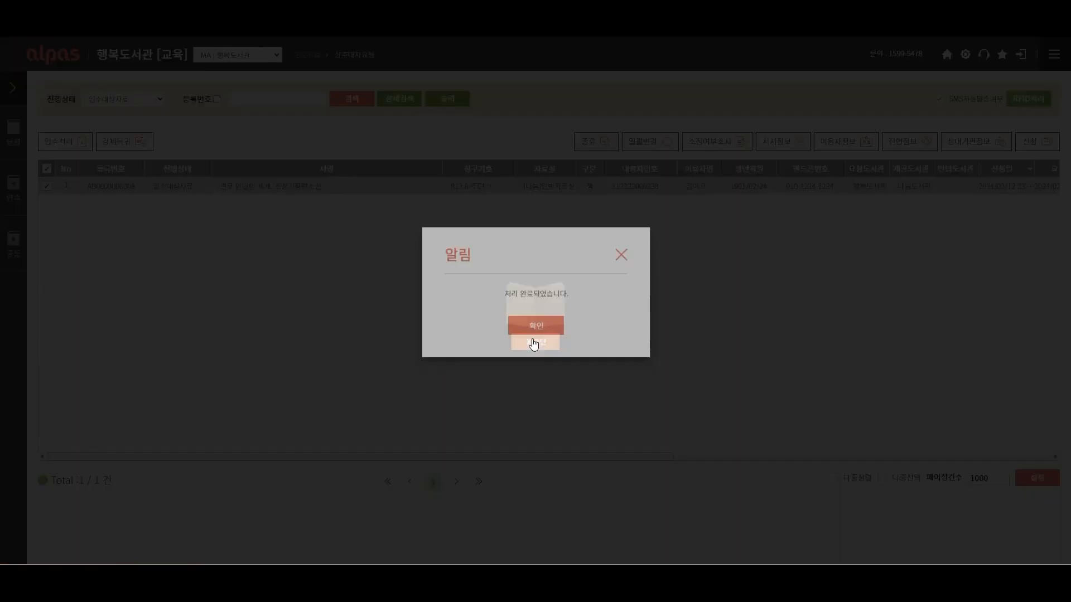
click(533, 339)
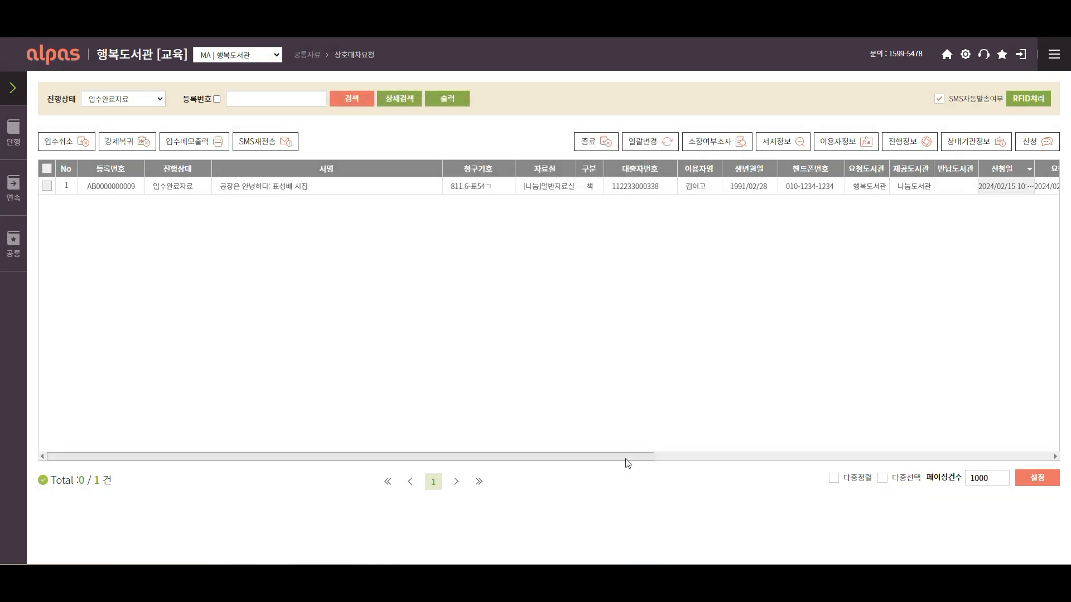
drag(624, 458, 969, 458)
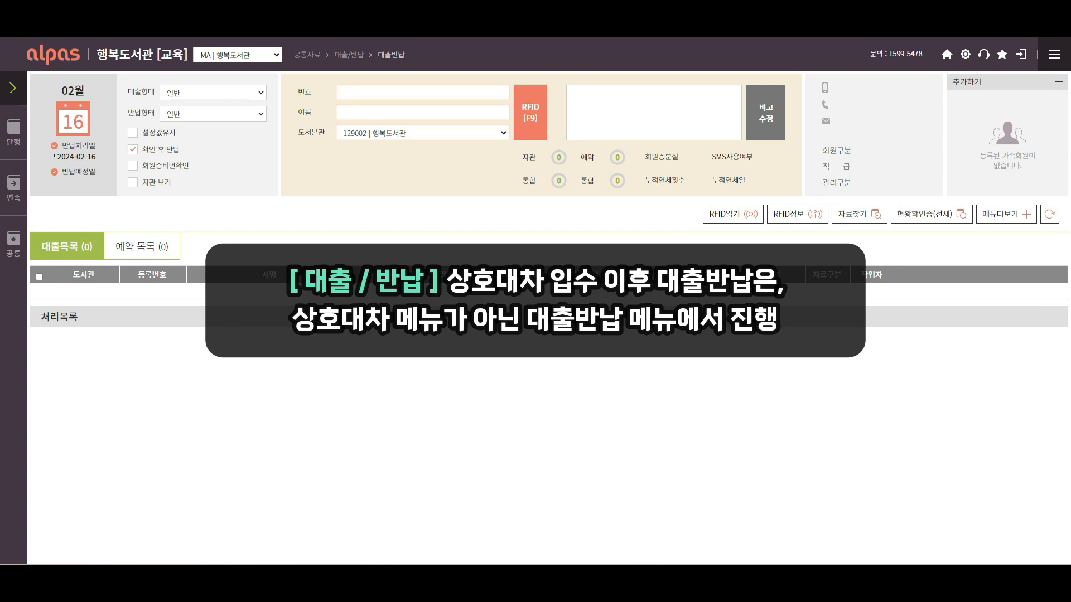
Look up the patron by name on the 대출반납 screen and close the loan-ready list
click(381, 92)
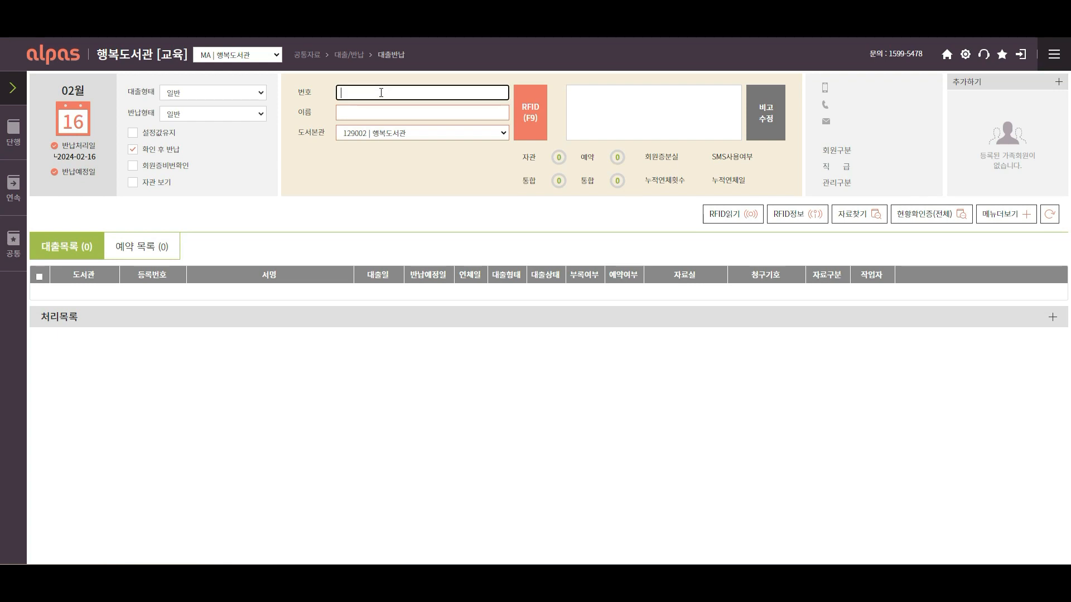
key(Return)
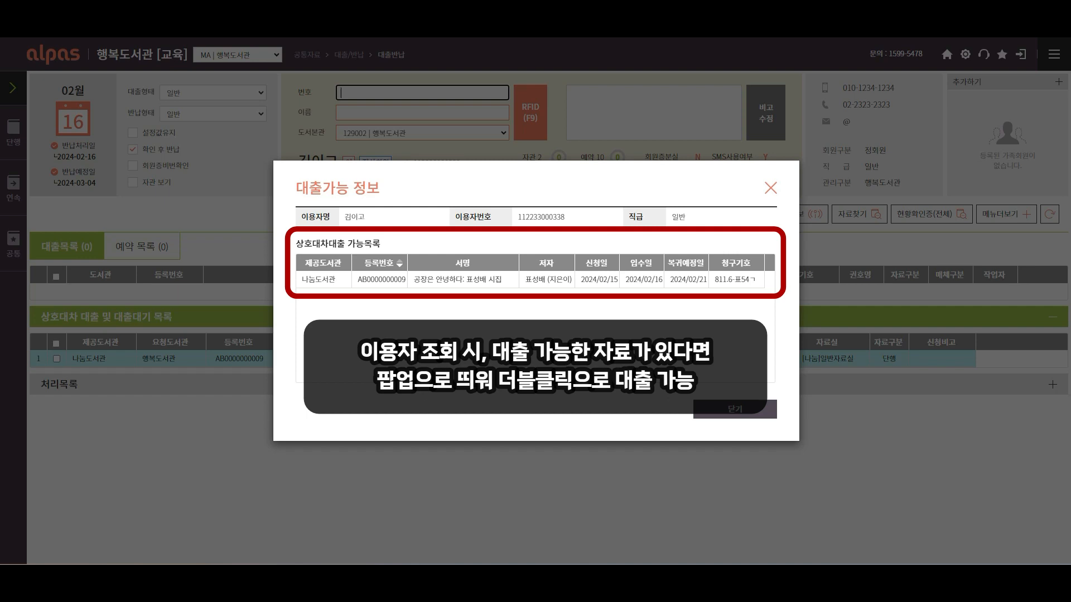
click(736, 411)
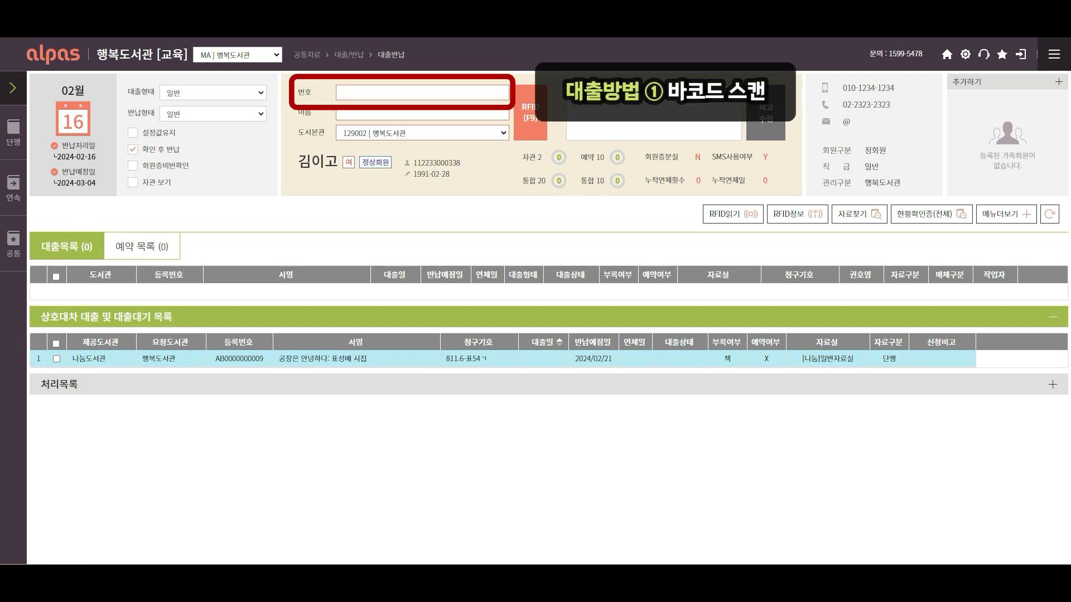
Lend the AB9 interlibrary-loan book 공장은 안녕하다 to the patron via 상호대차대출, due 2024/03/04
click(436, 93)
text(AB9)
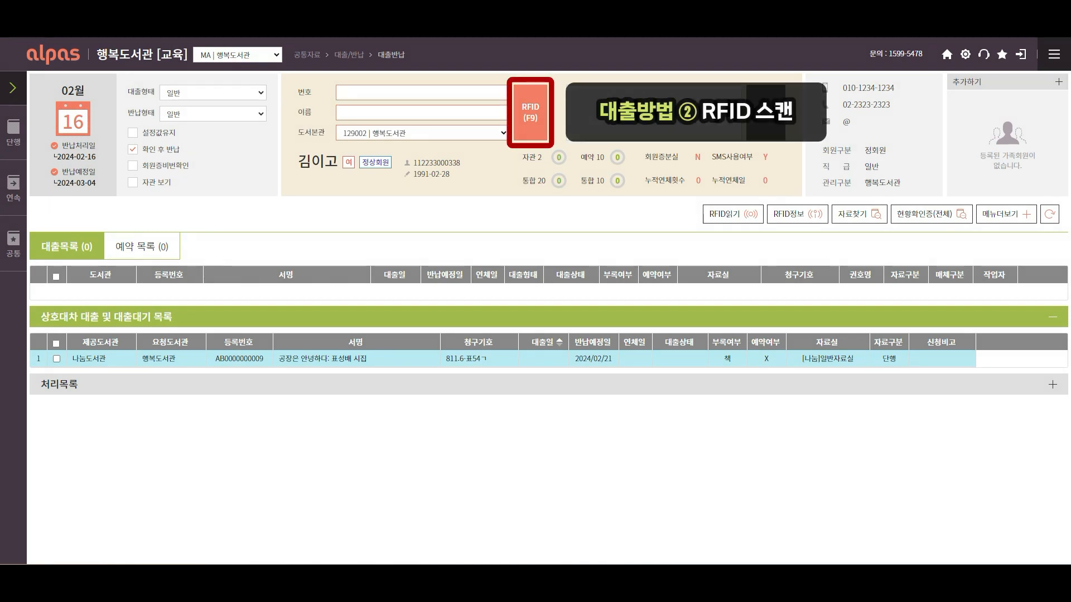
click(495, 360)
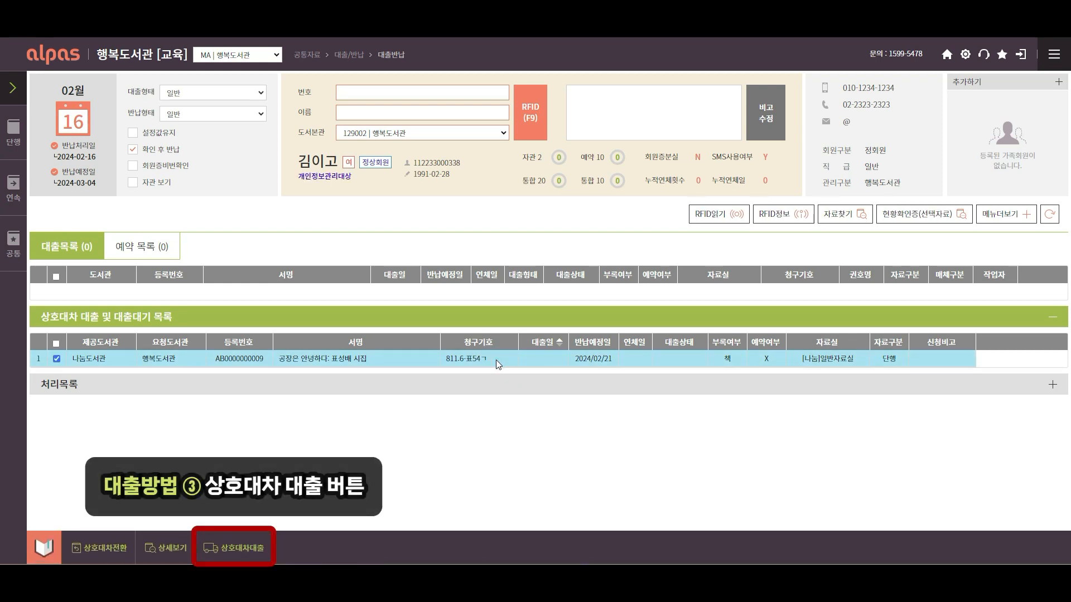
click(245, 557)
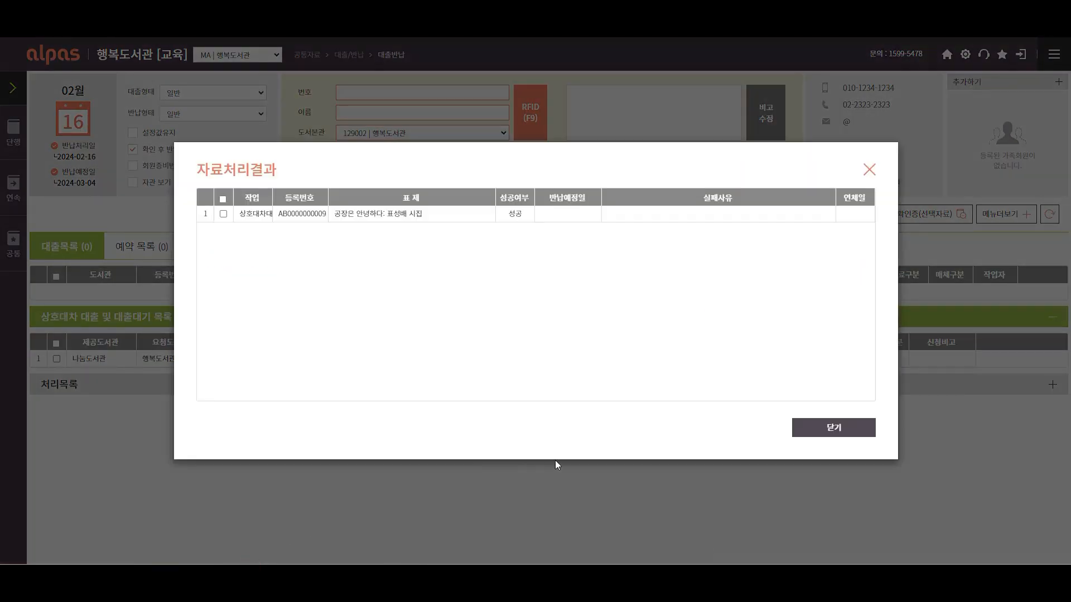
click(808, 434)
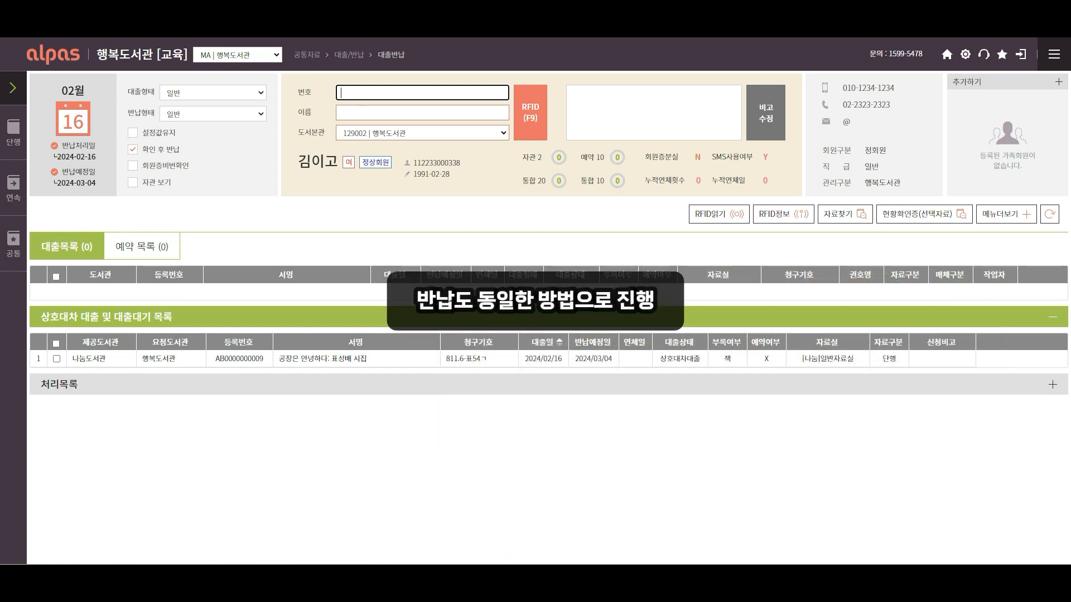
Return the loaned 공장은 안녕하다 book through 상호대차반납 and confirm
click(435, 360)
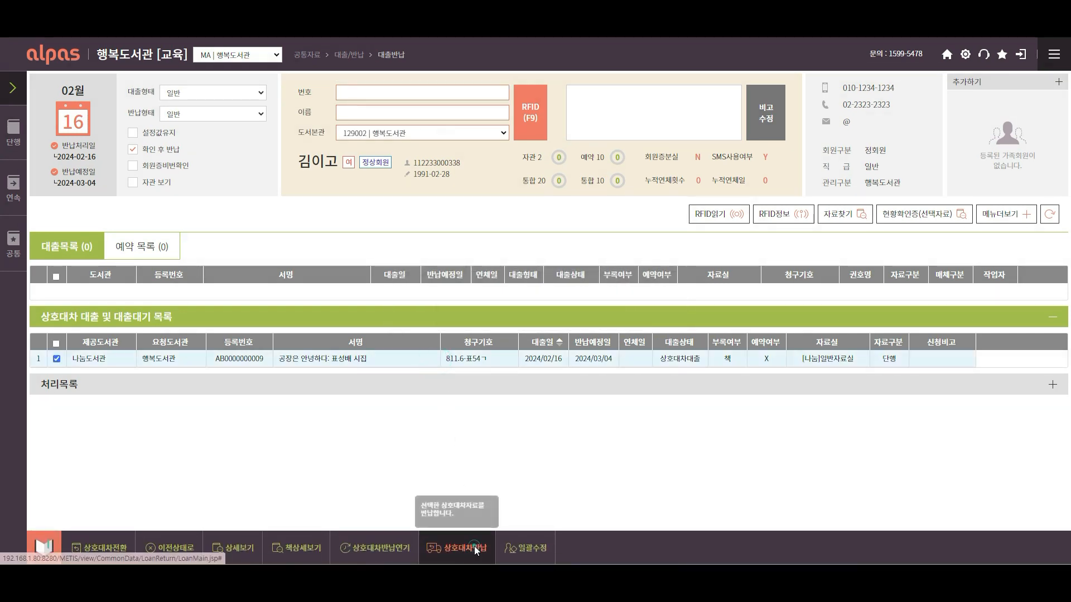
click(473, 546)
click(508, 335)
click(822, 435)
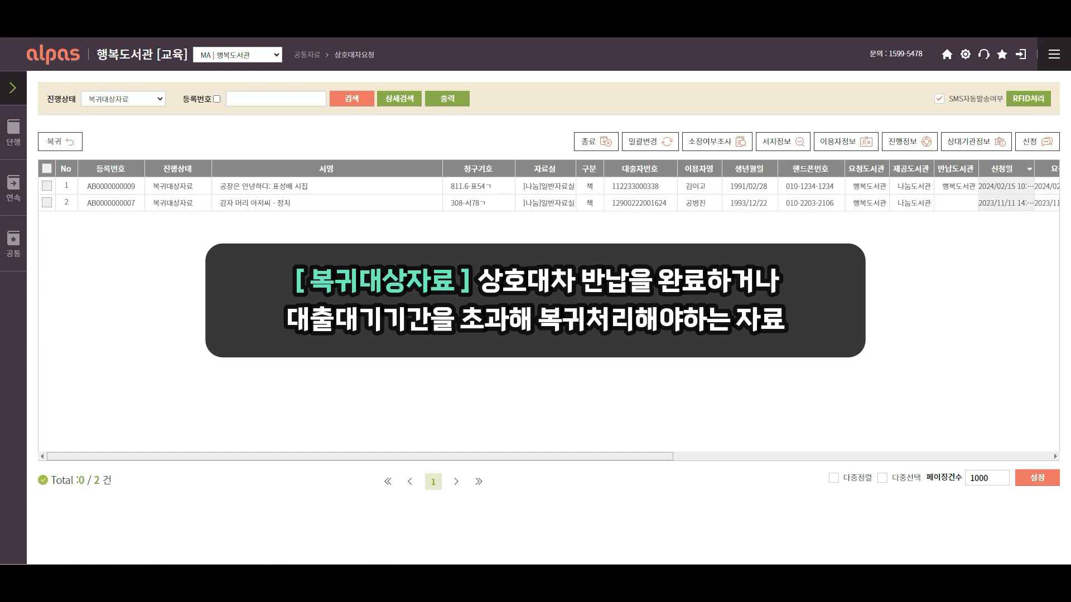
drag(648, 457, 993, 457)
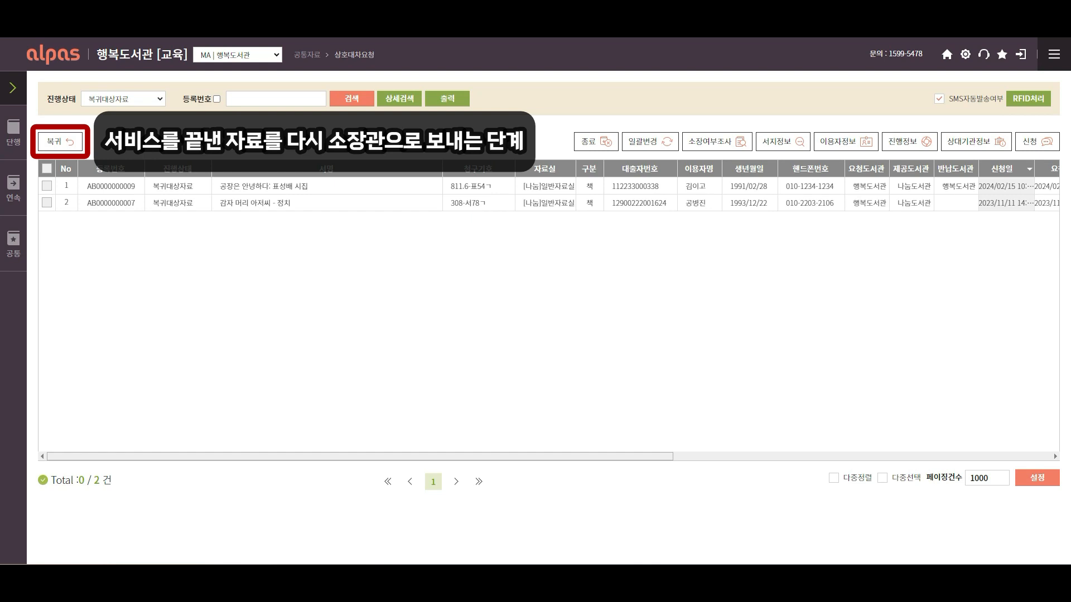
click(47, 168)
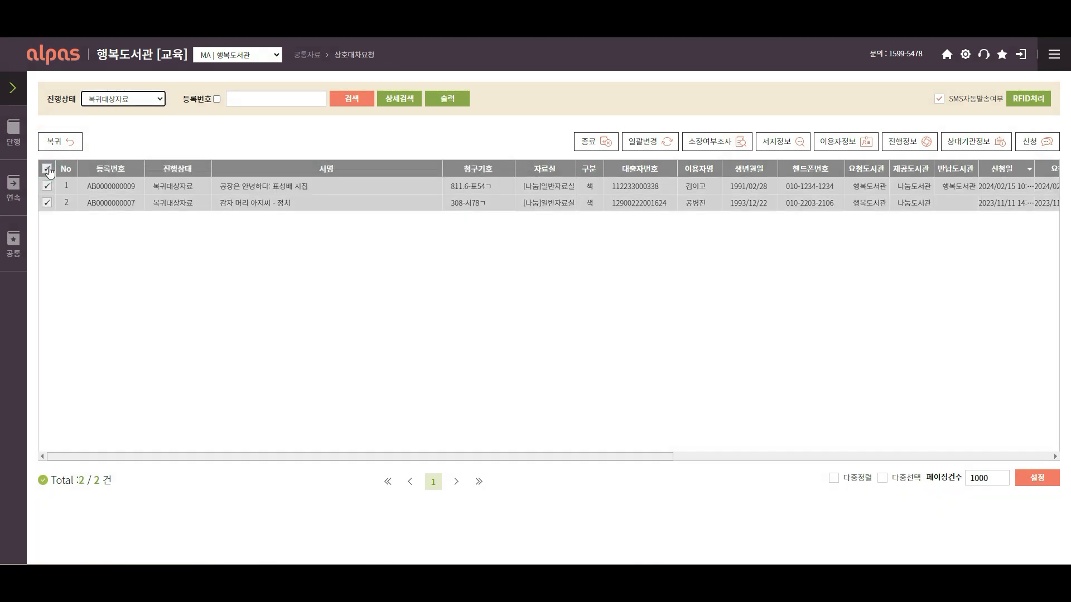
click(65, 146)
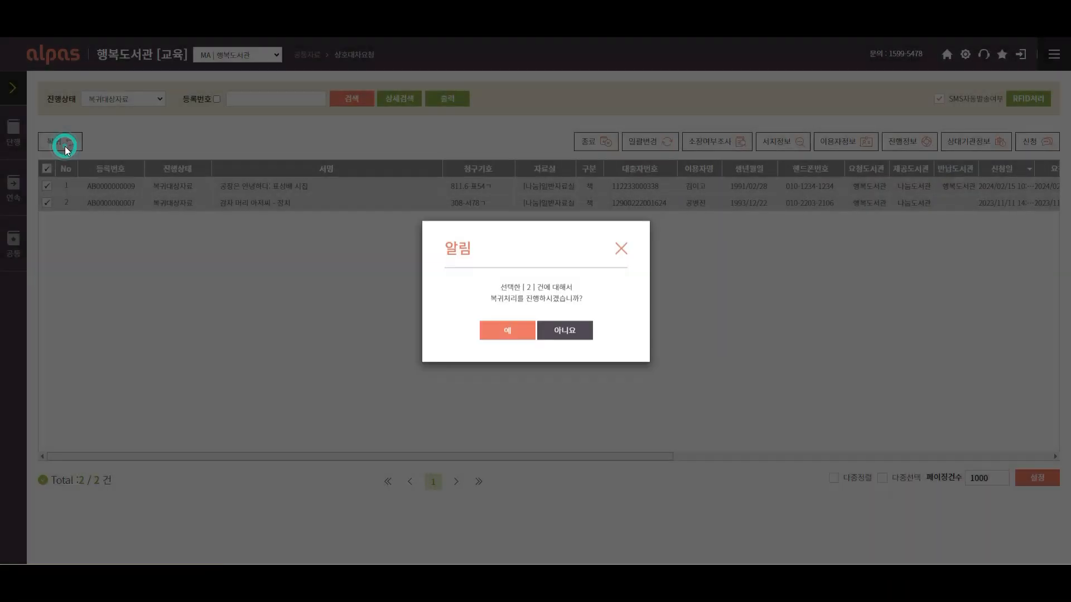
click(494, 343)
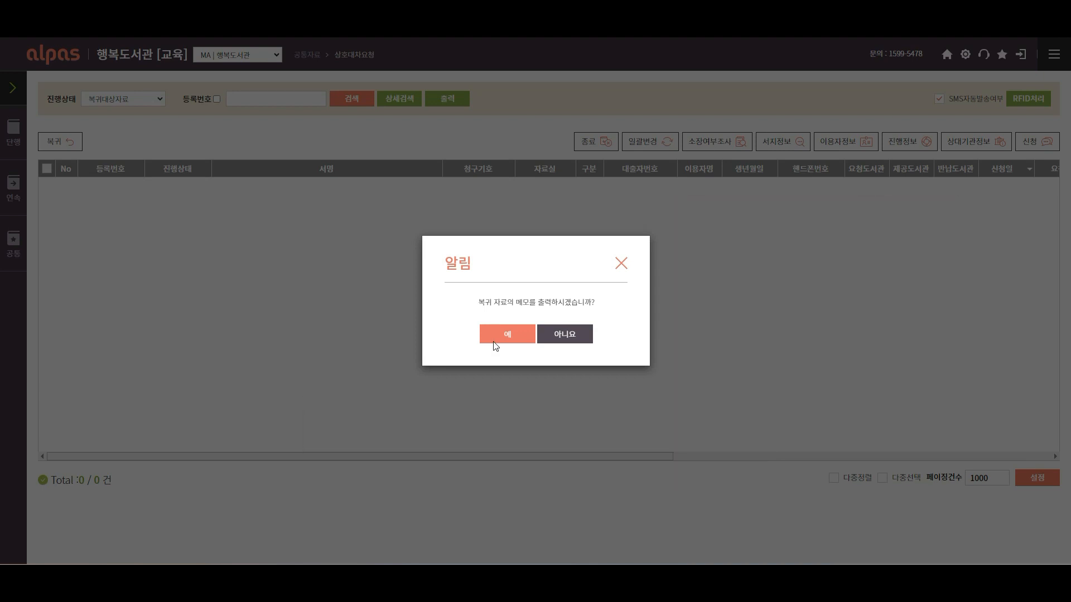
click(493, 344)
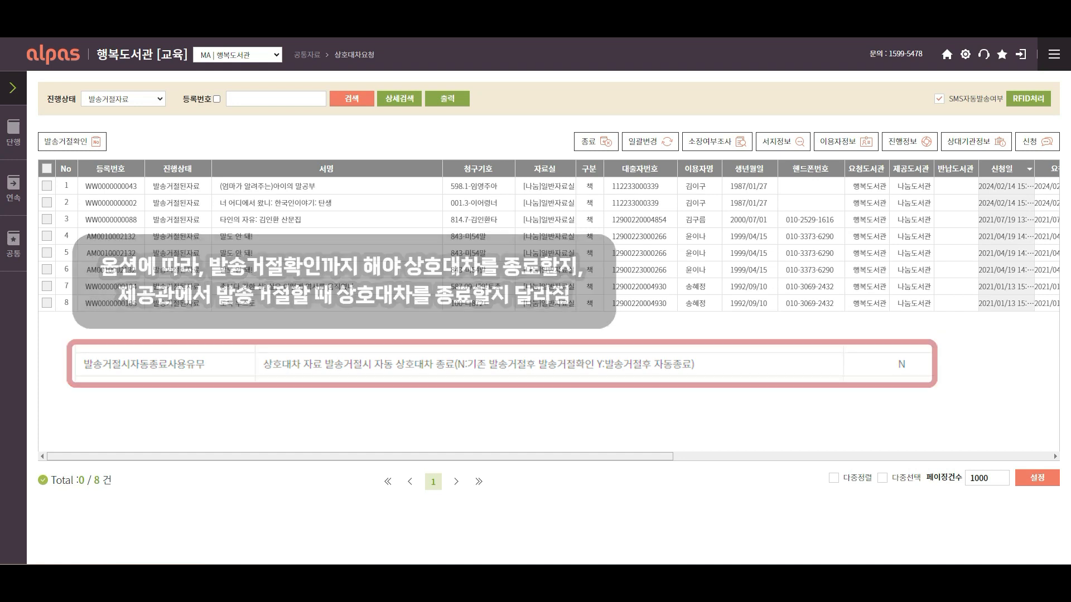
Confirm the shipment rejection (발송거절확인) for the 타인의 자유: 김인환 산문집 request
click(47, 220)
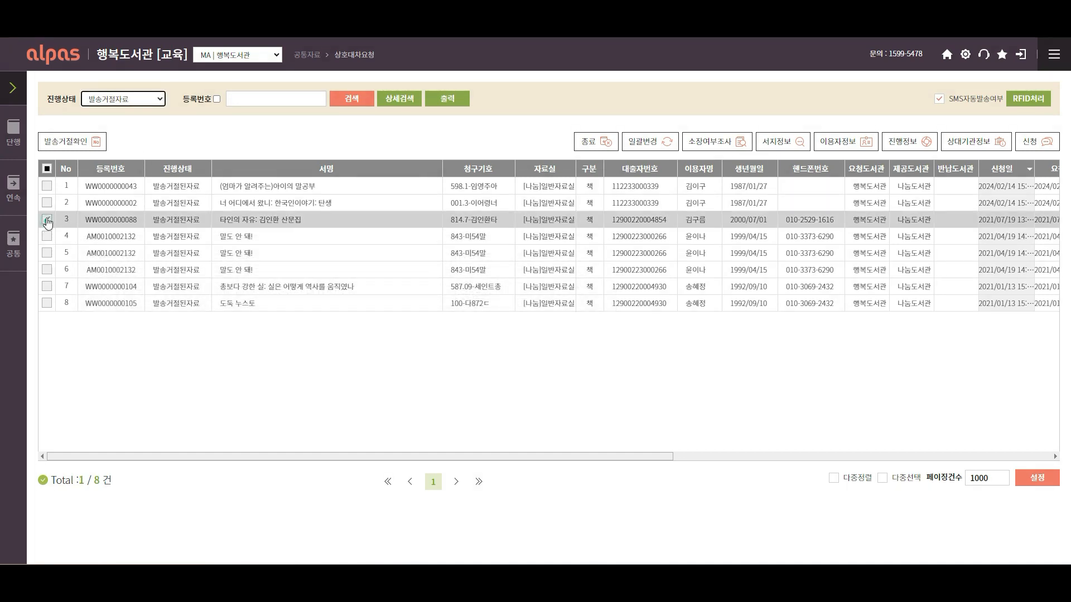
click(90, 144)
click(493, 334)
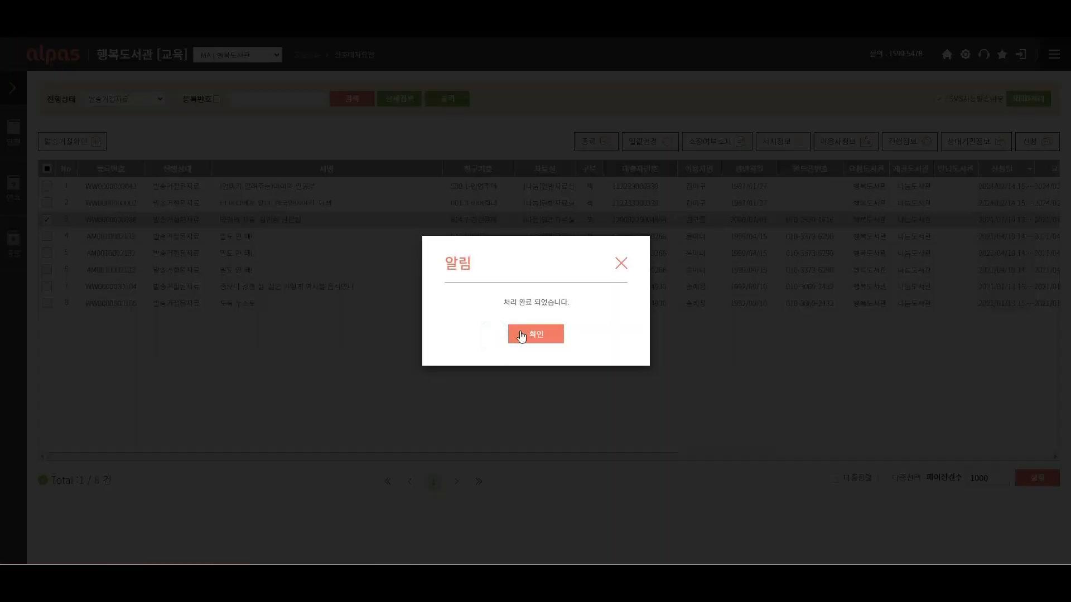
click(520, 331)
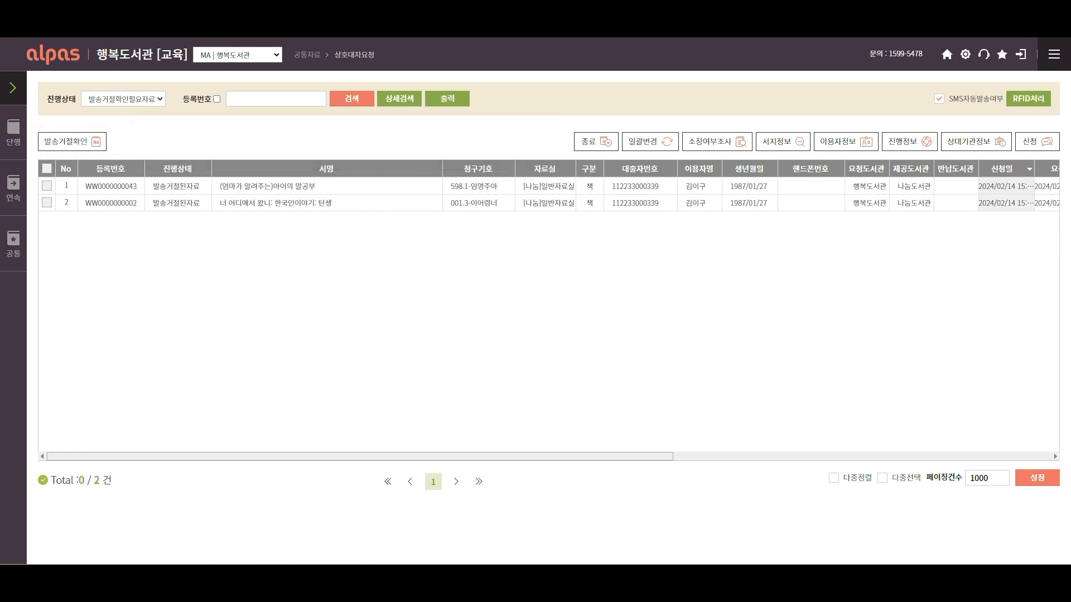
click(46, 170)
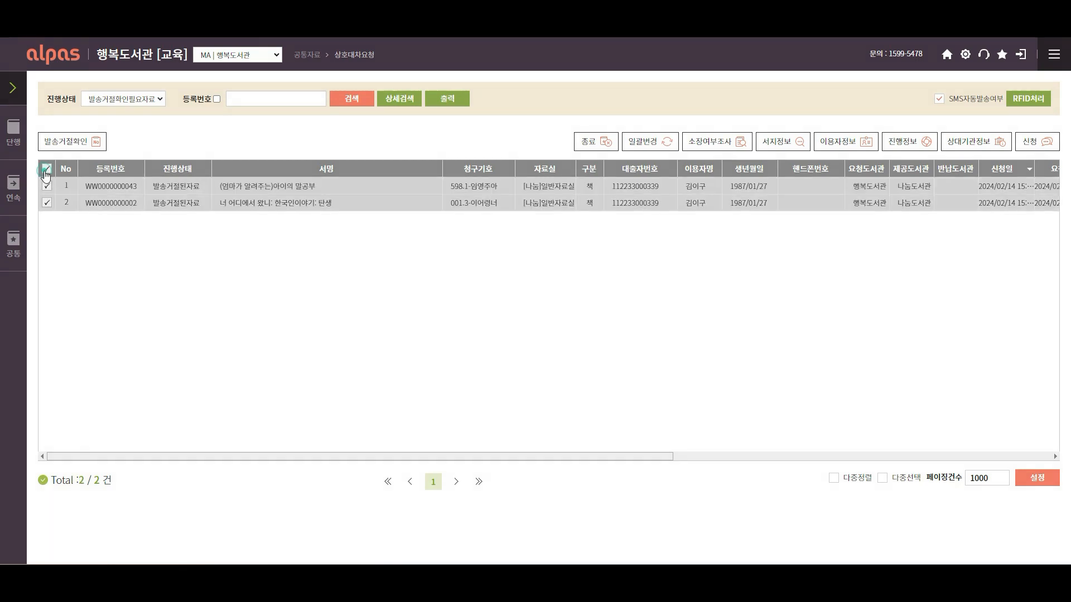
click(90, 146)
click(509, 338)
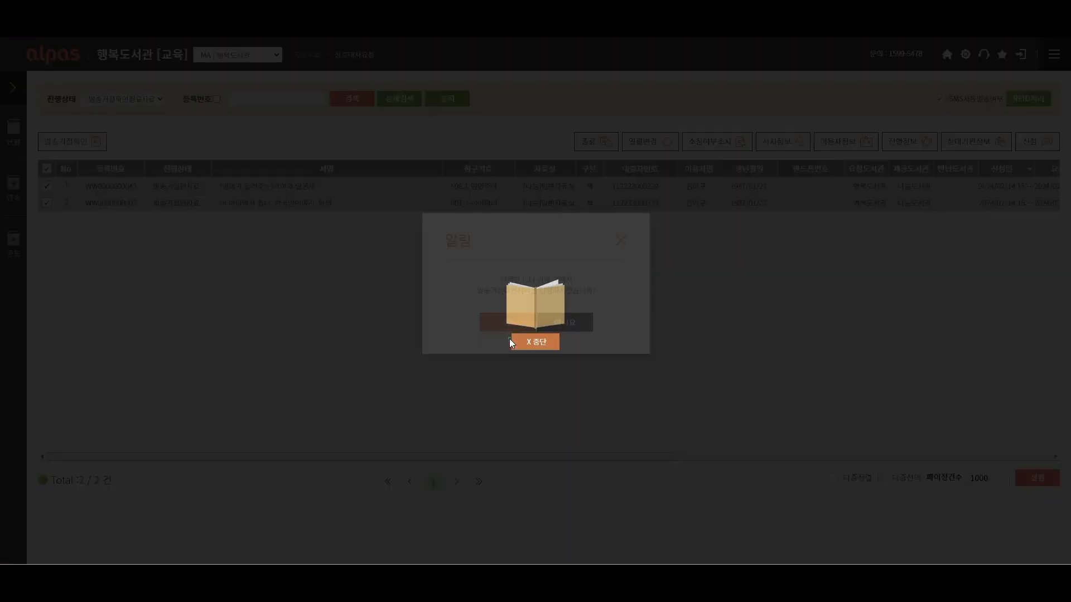
click(520, 340)
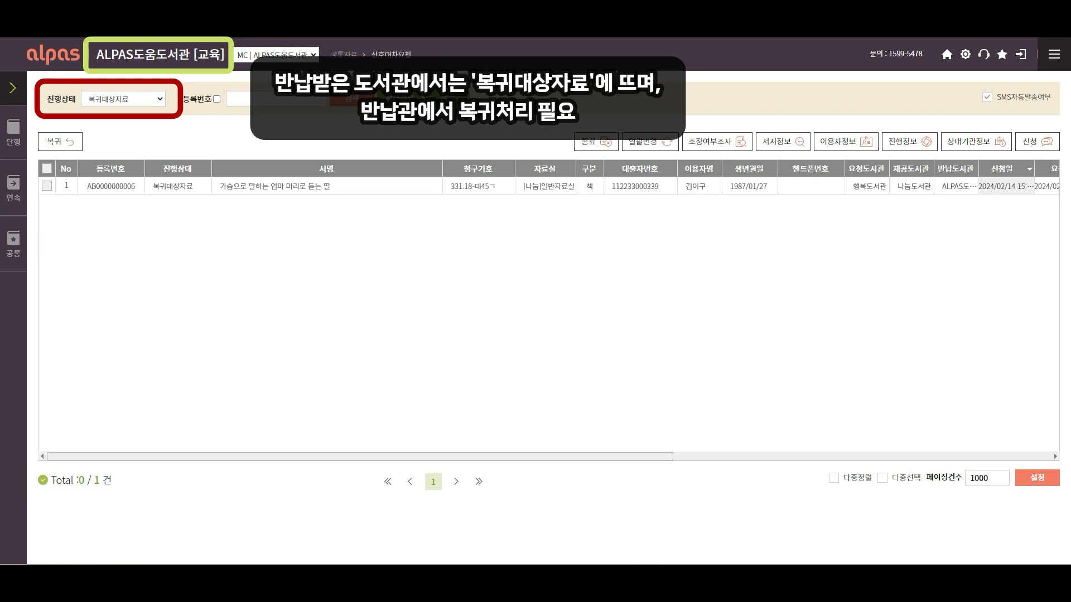
click(47, 186)
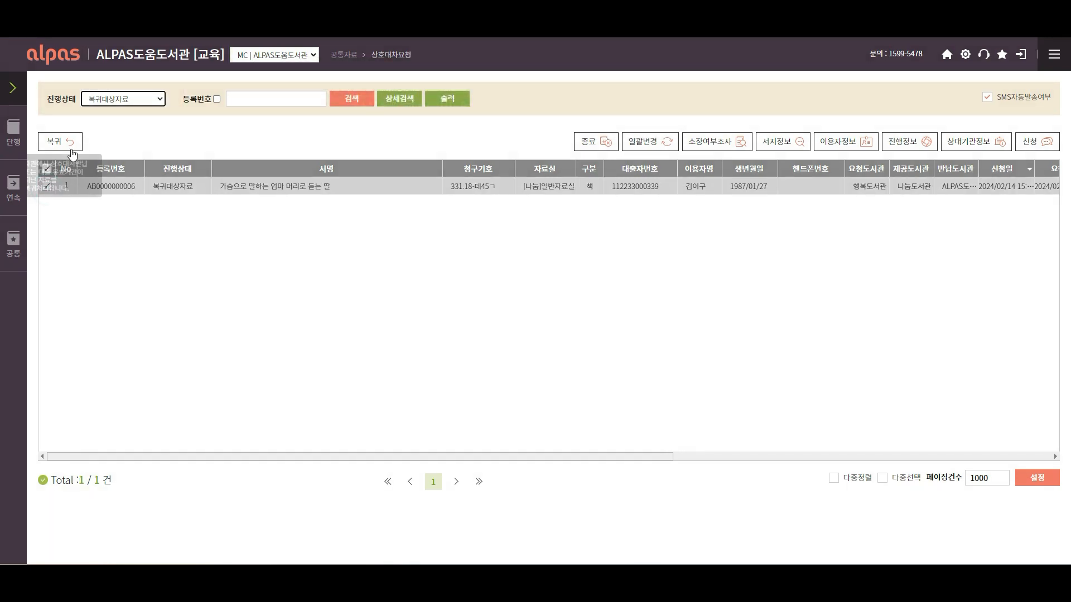
click(71, 147)
click(494, 334)
click(518, 339)
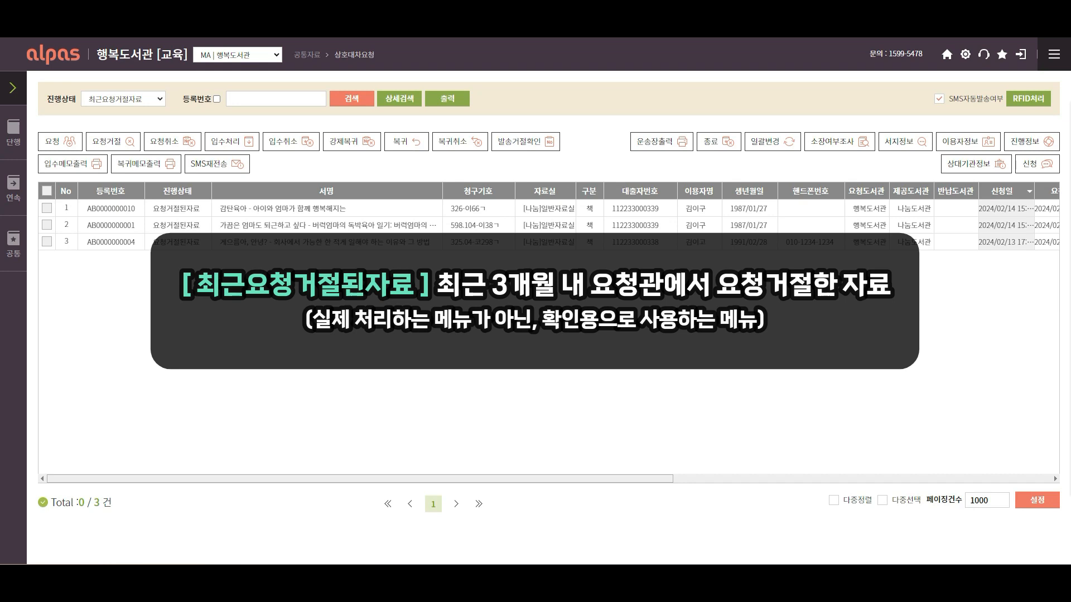
Filter requests to 전체(진행중 자료) and launch the RFID처리 screen
click(158, 100)
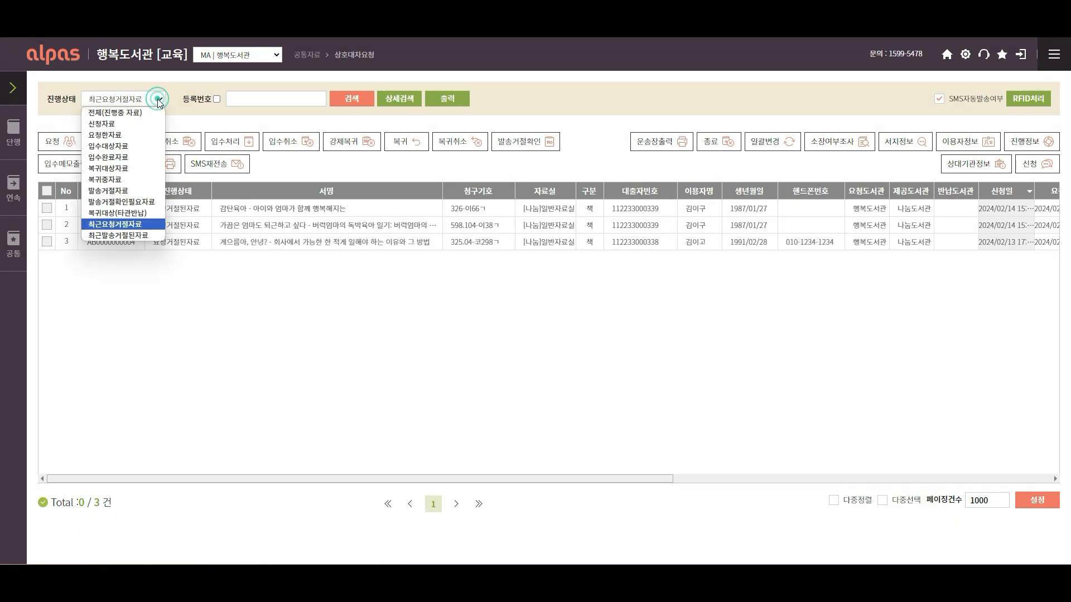
click(160, 236)
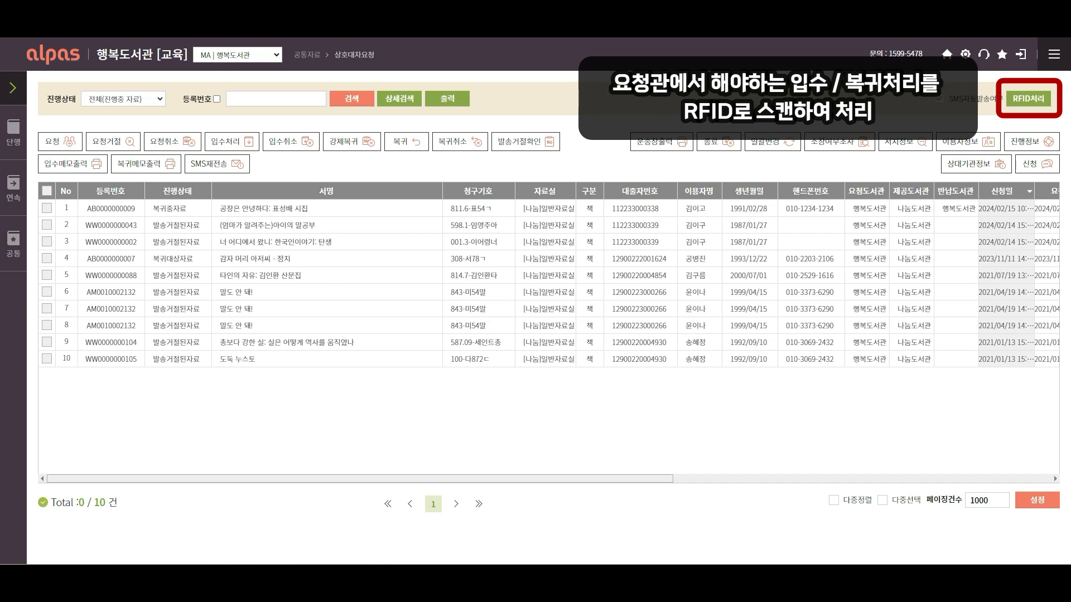
click(1023, 106)
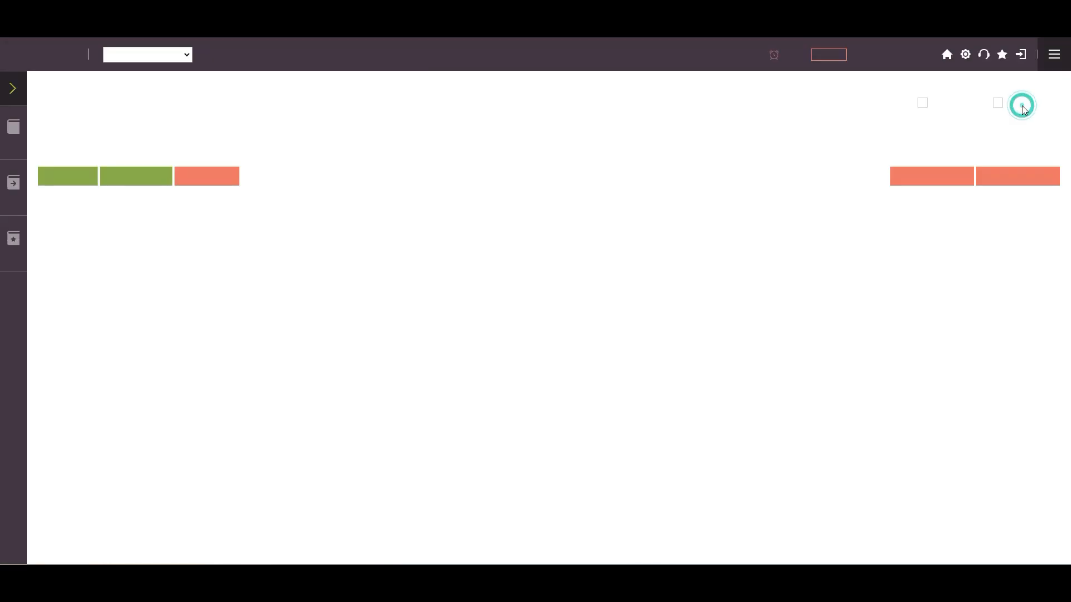